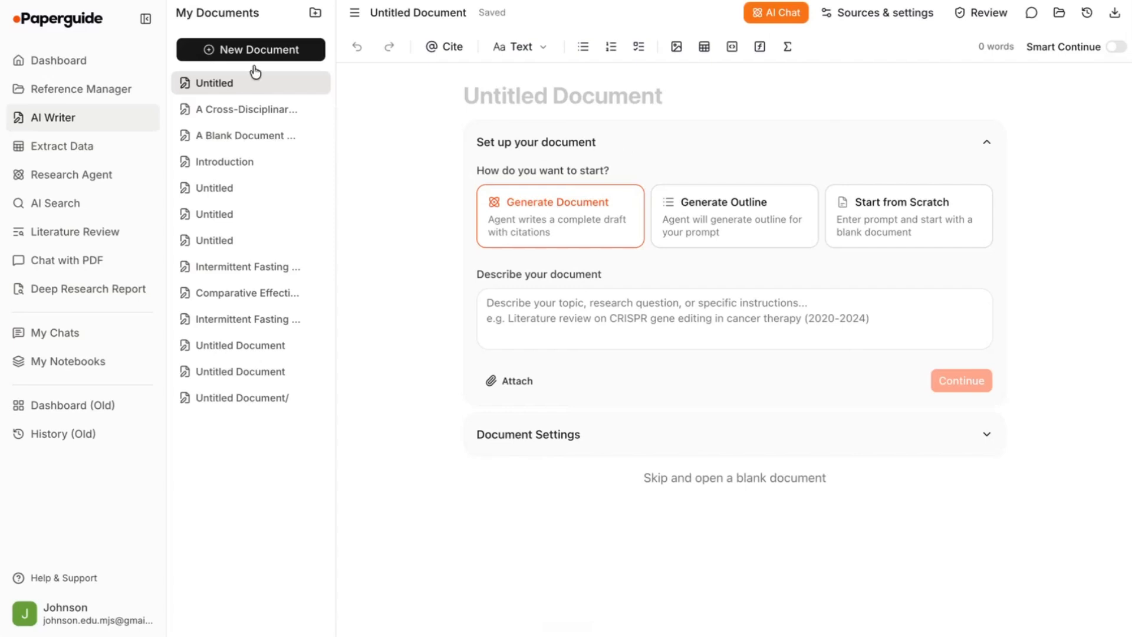
Collapse the main navigation sidebar and set the new document to start with Generate Document
click(146, 19)
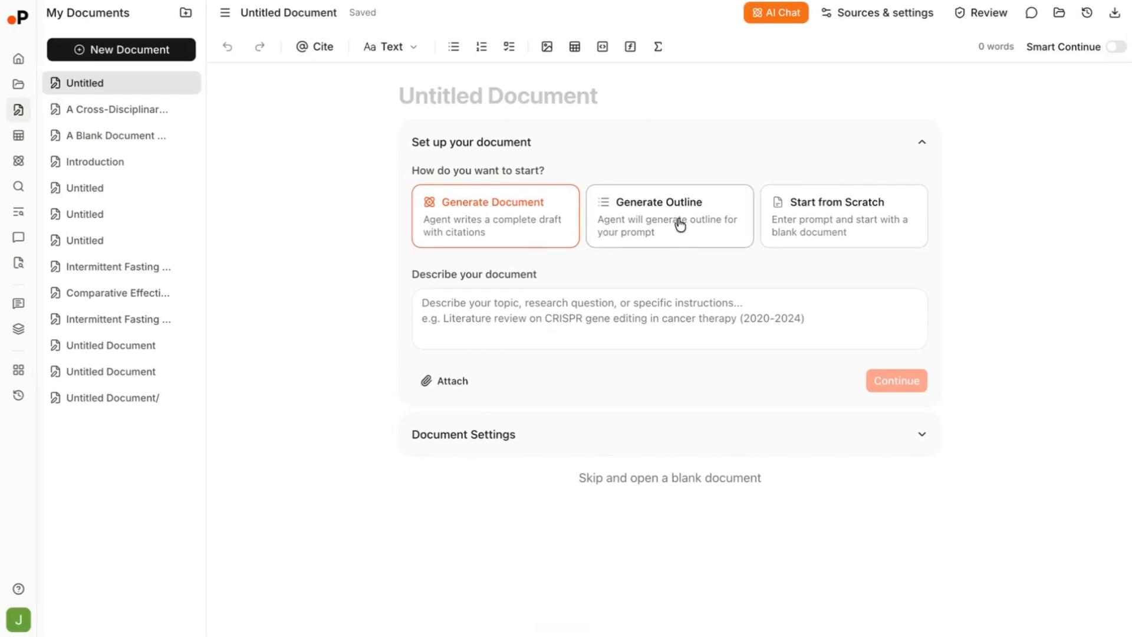
click(702, 210)
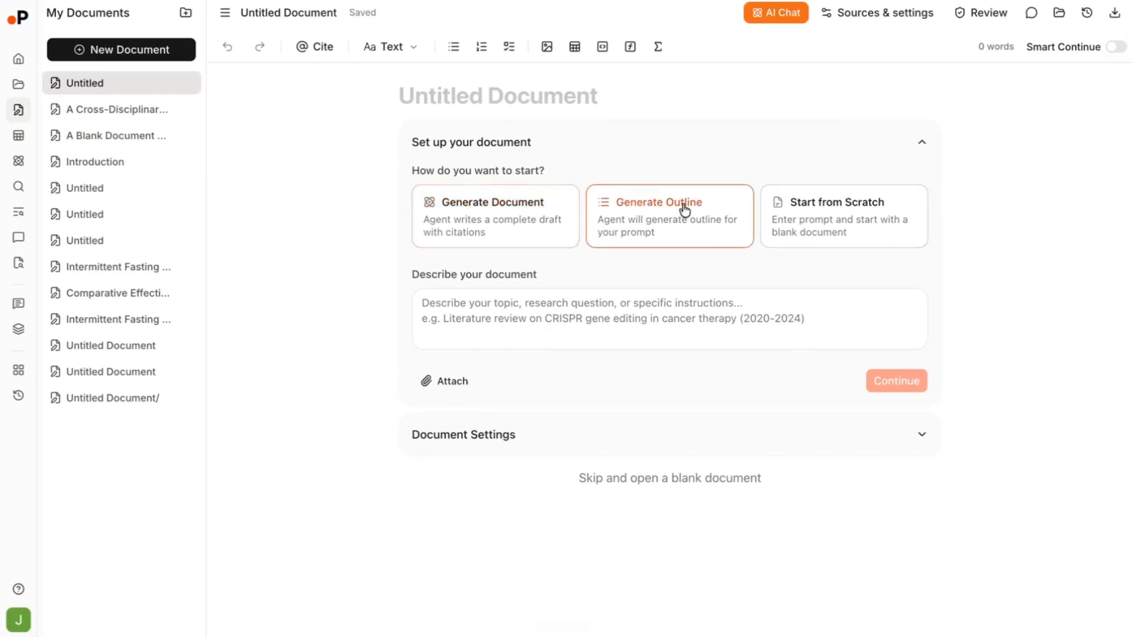
click(821, 211)
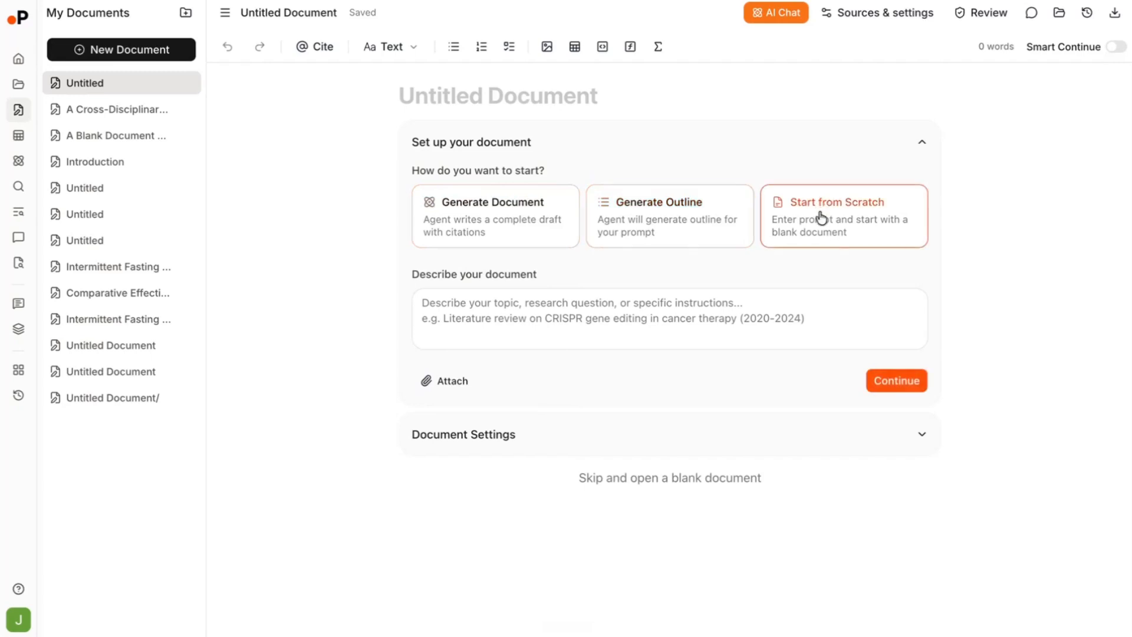
click(548, 236)
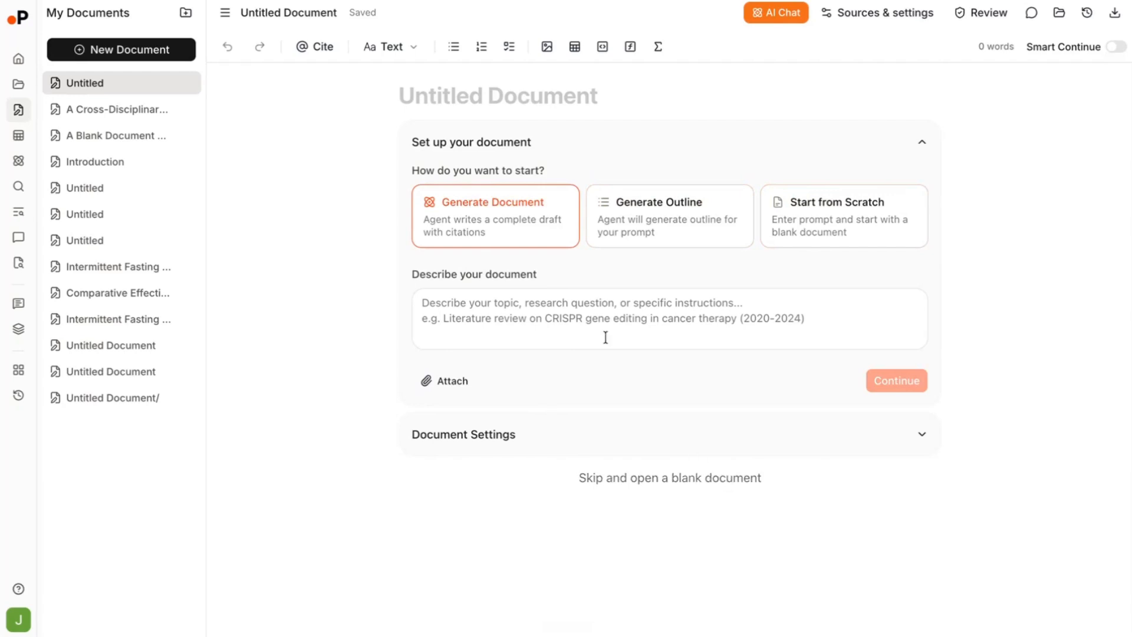
Describe the document as a structured, cited research draft on intermittent fasting versus daily calorie restriction for fat loss and metabolic health, and continue to its settings
click(592, 313)
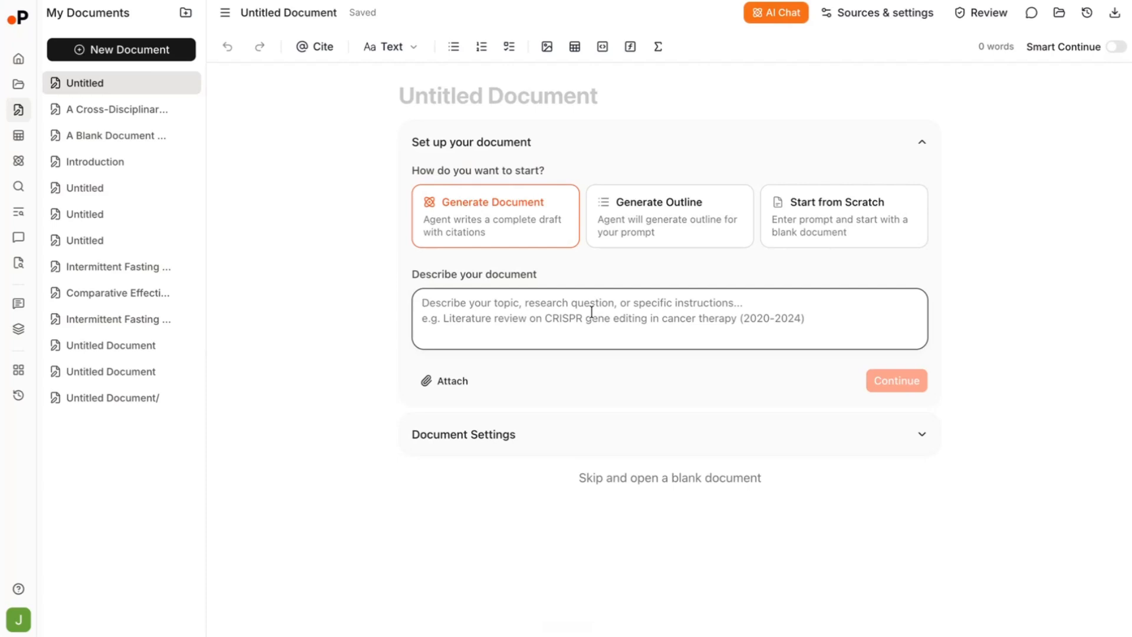
text(Generate a structured research draft on whether intermittent fasting is more effective than daily calorie restriction for fat loss and metabolic health. Include an introduction, related work, comparison of outcomes, limitations, and conclusion. Use recent papers from the last five years where possible and include citations.)
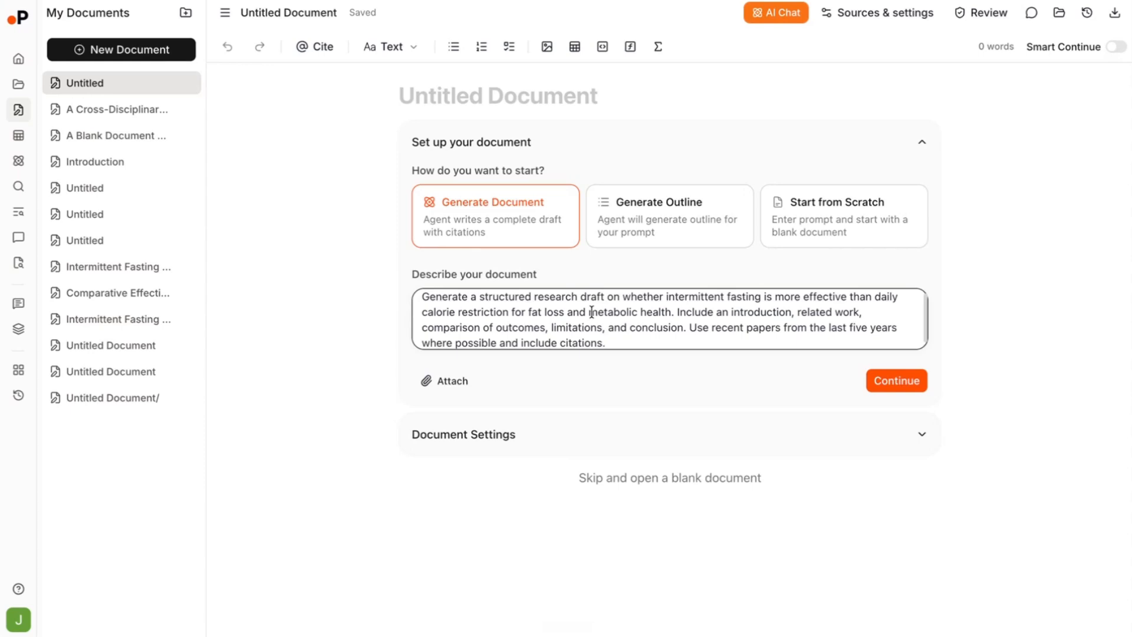
scroll(593, 305, up, 1)
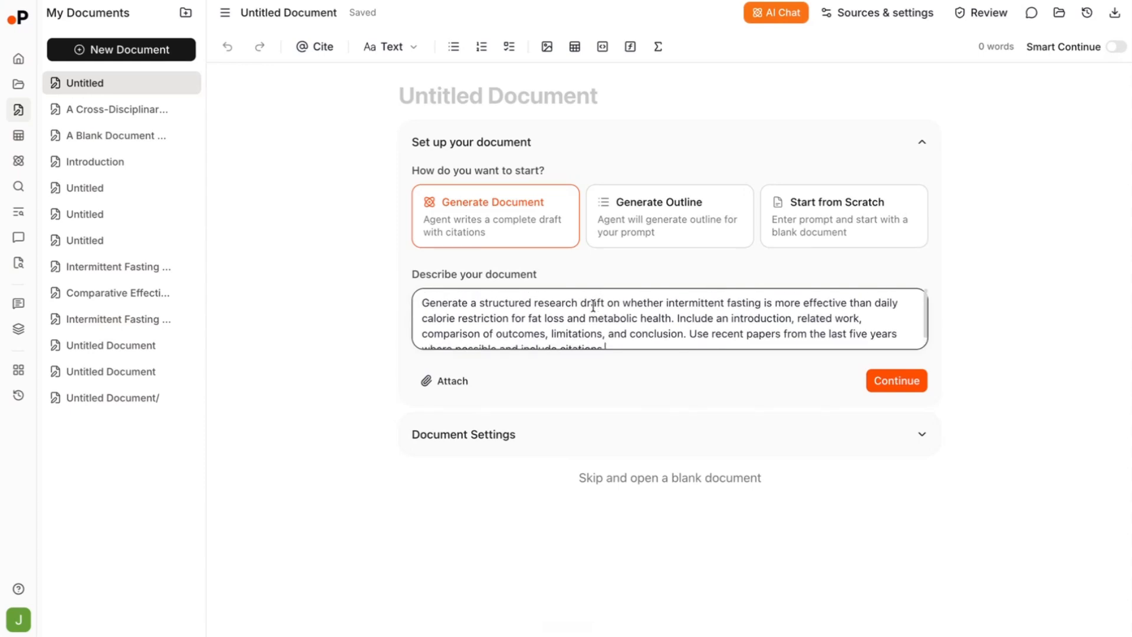
scroll(593, 305, down, 1)
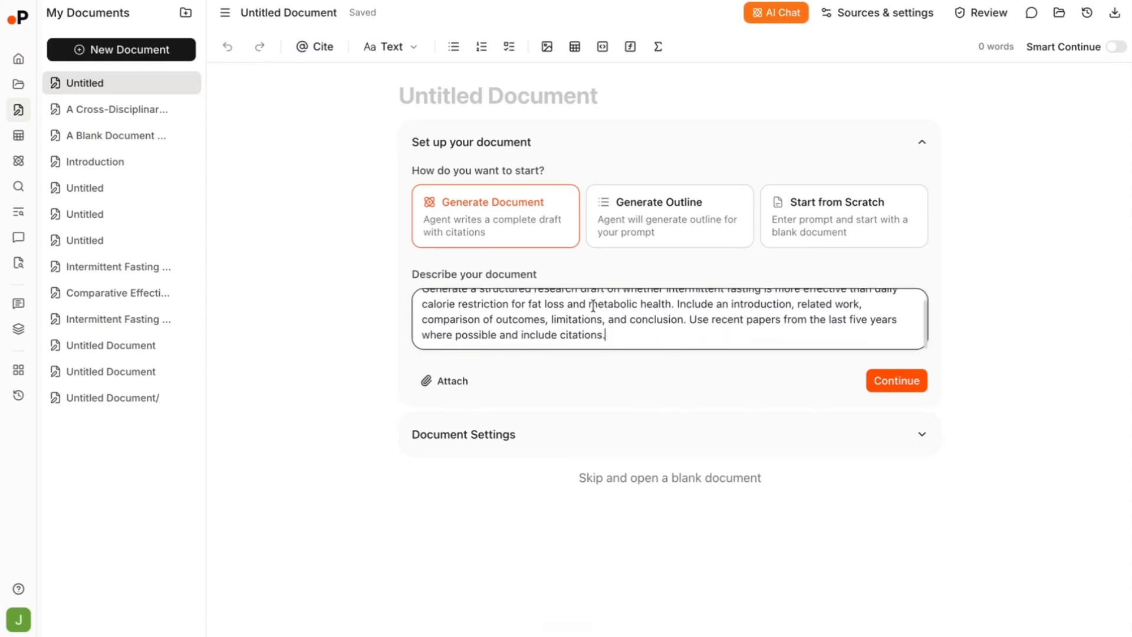
scroll(589, 306, up, 1)
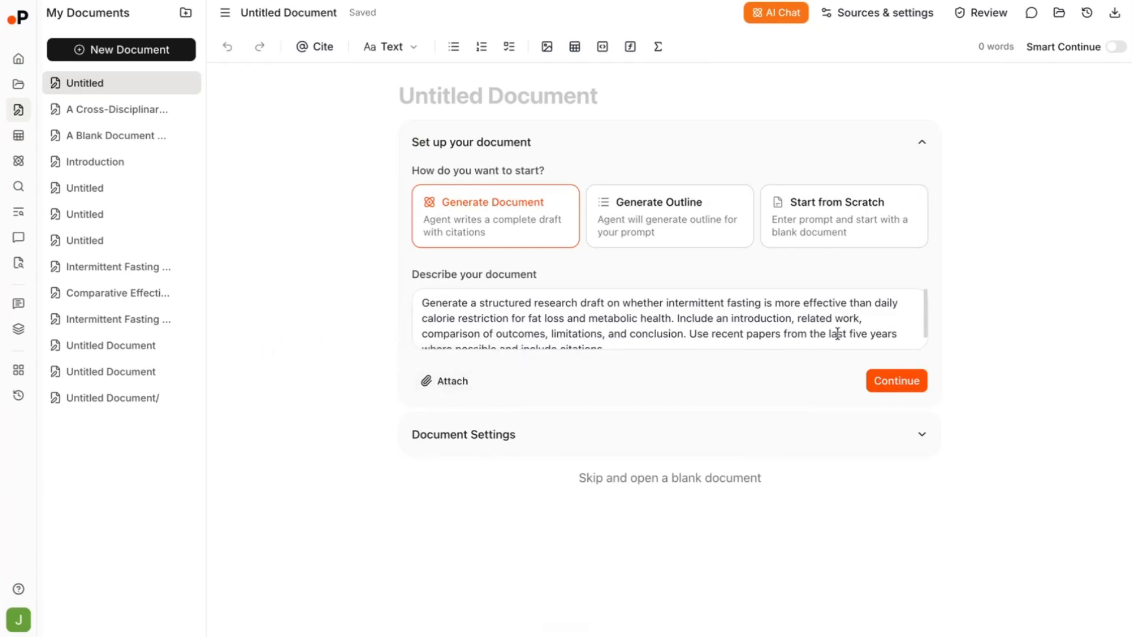
click(895, 391)
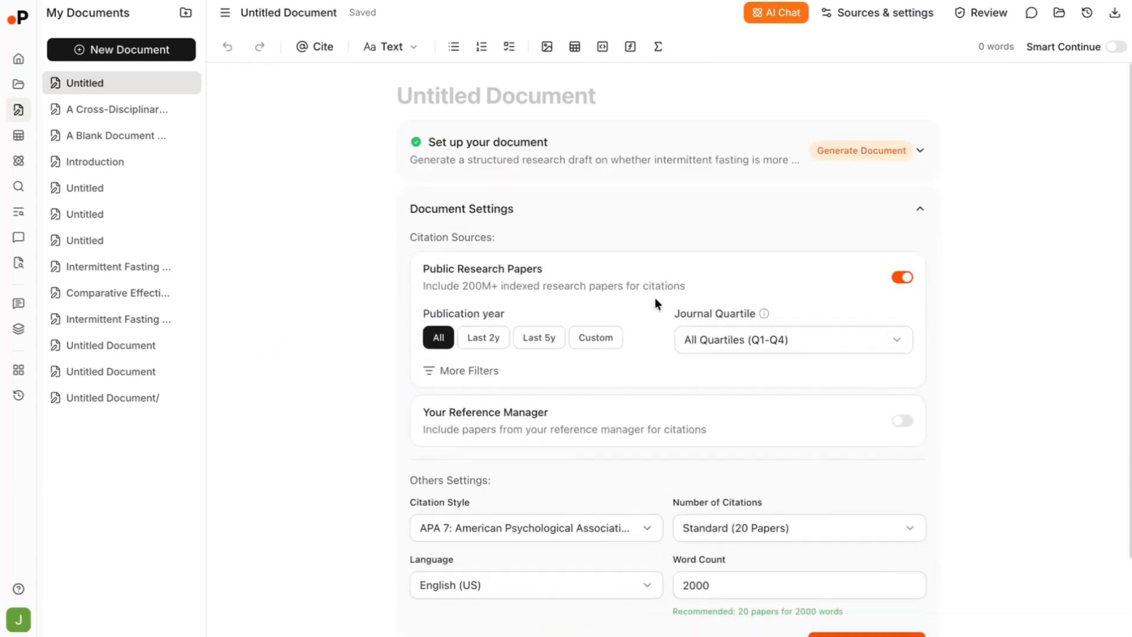
Restrict the public research papers to a custom publication year range from 2020 to 2026
scroll(655, 297, down, 2)
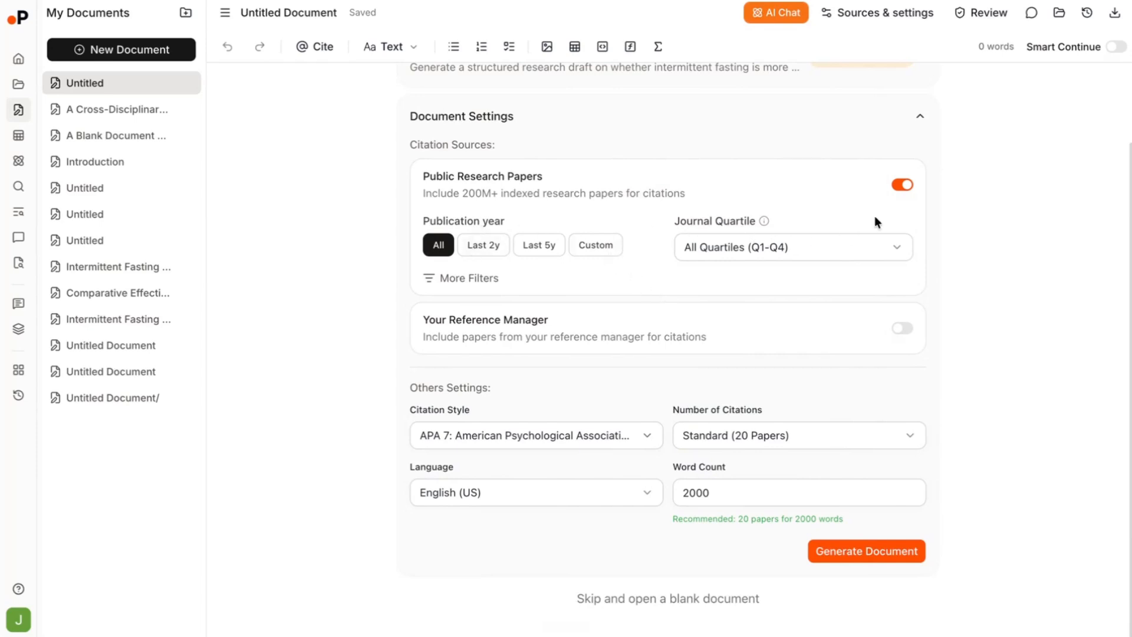
click(797, 254)
click(798, 252)
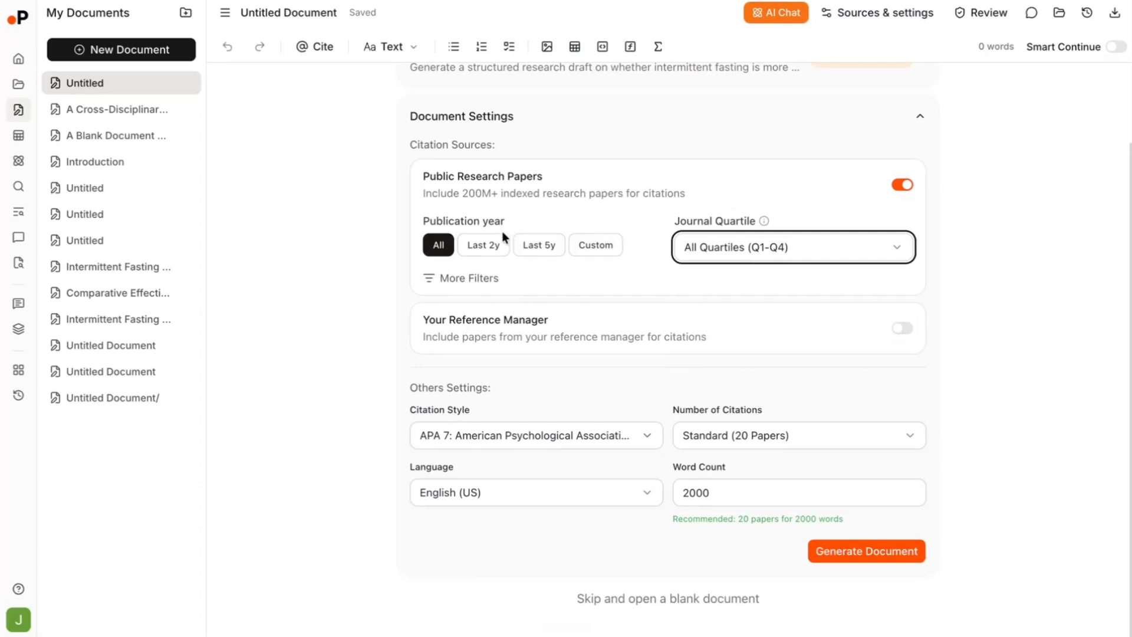
click(548, 250)
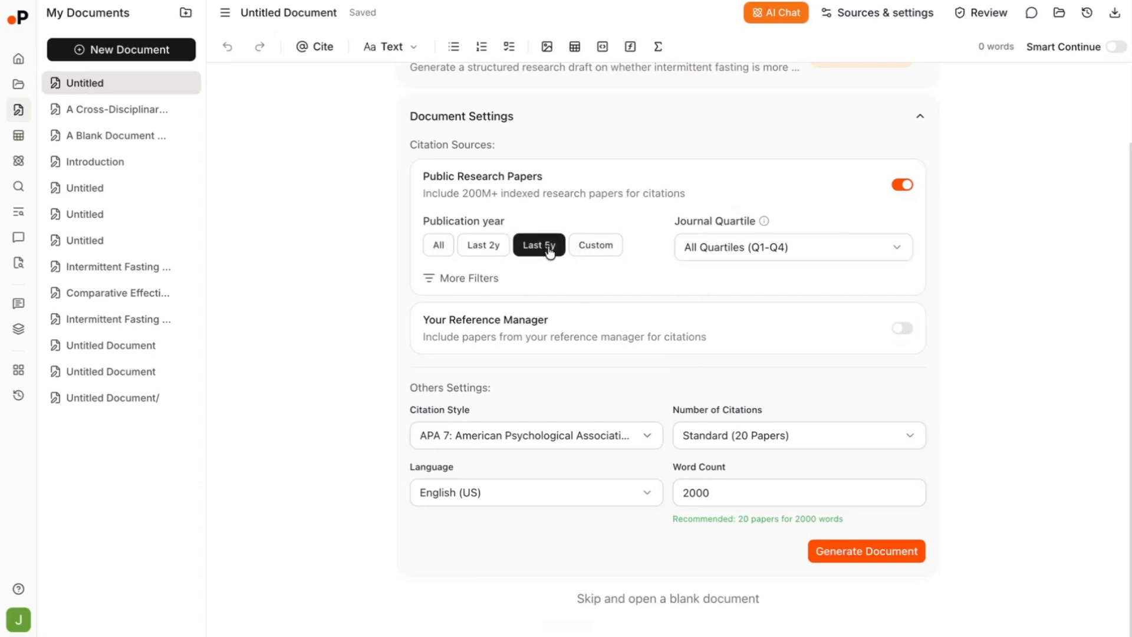
click(585, 257)
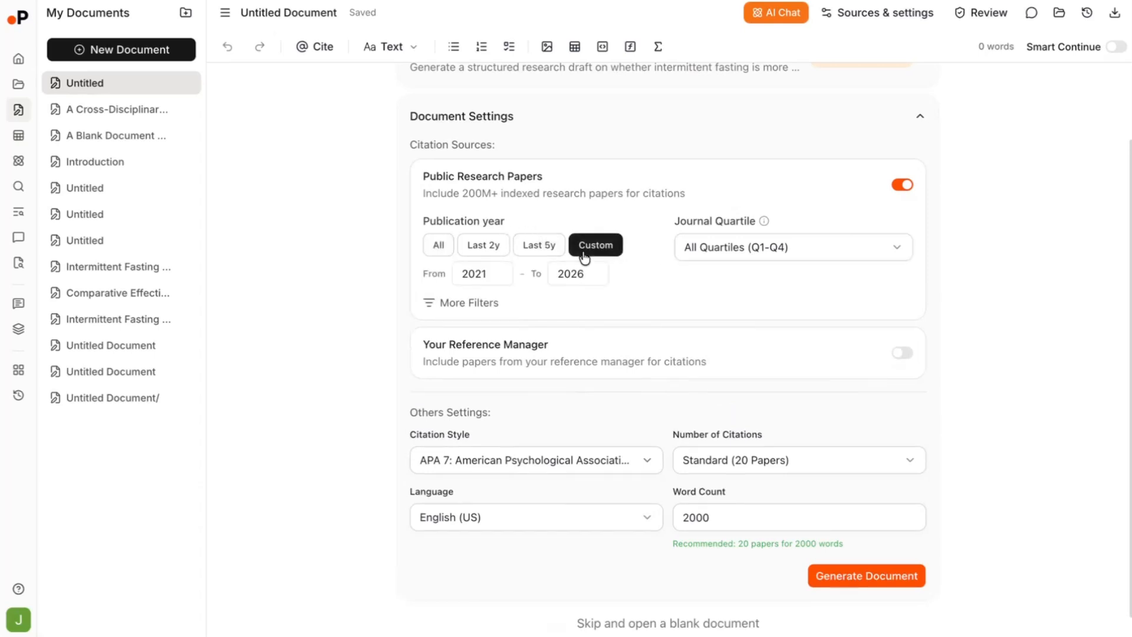
click(480, 274)
key(BackSpace)
text(0)
click(613, 277)
Include Reference Manager papers as citation sources, using the Intermittent Fasting vs and Calorie defict folders
click(903, 357)
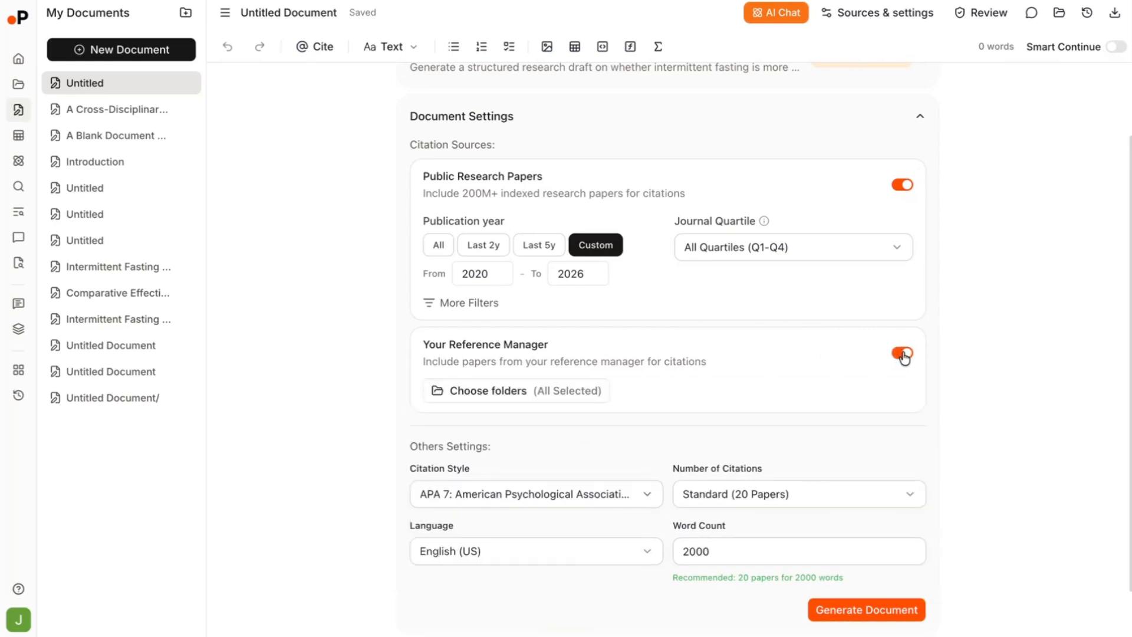
click(584, 391)
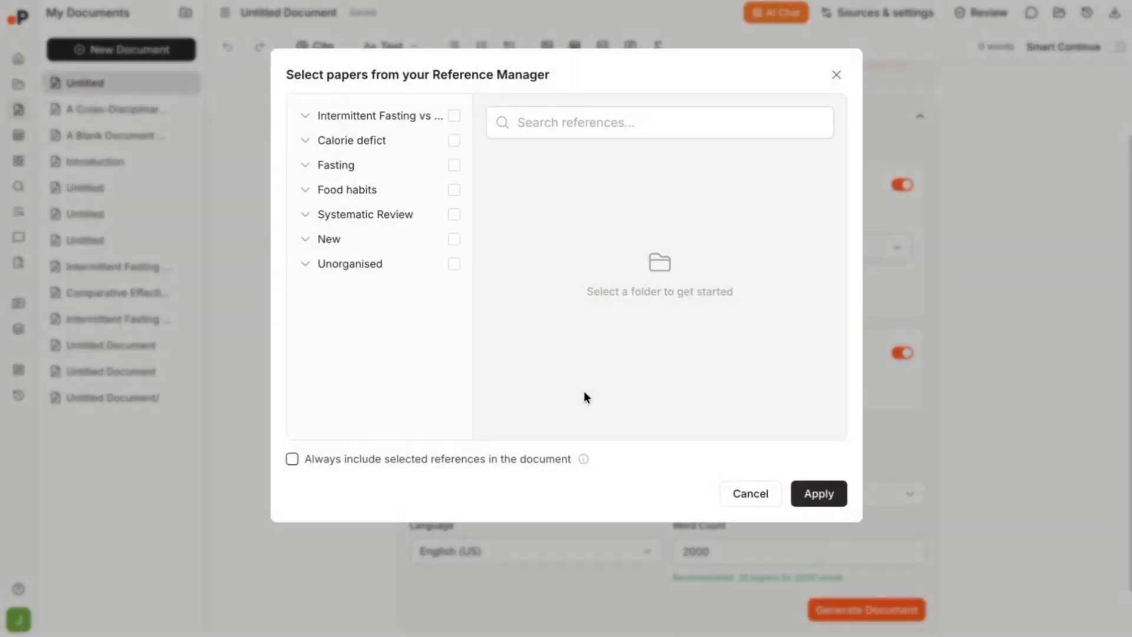
click(458, 120)
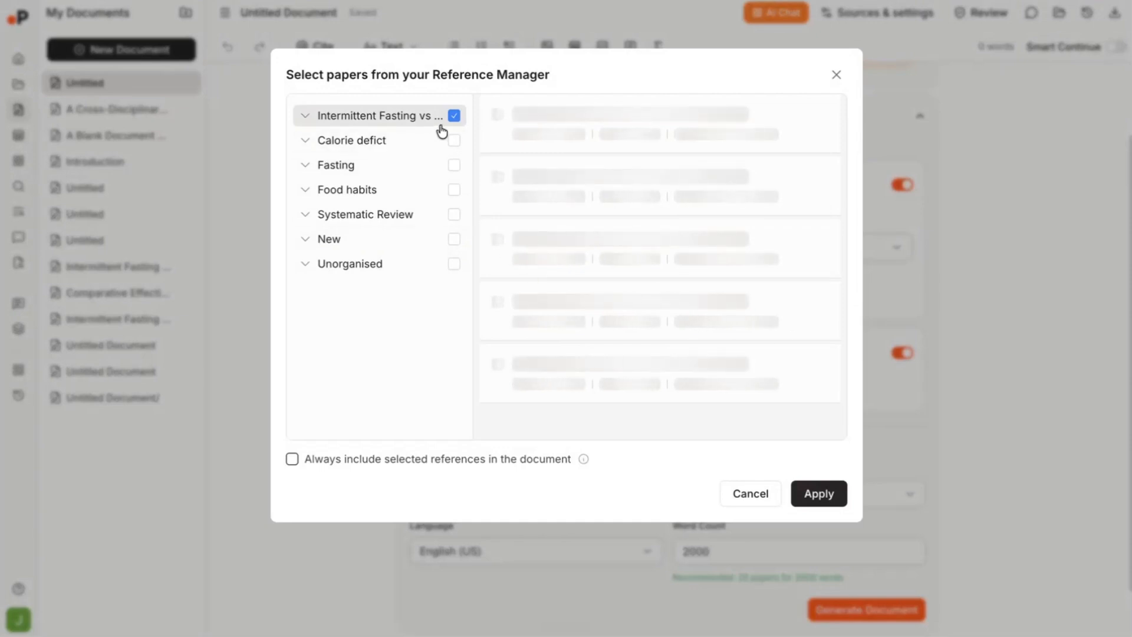
click(454, 141)
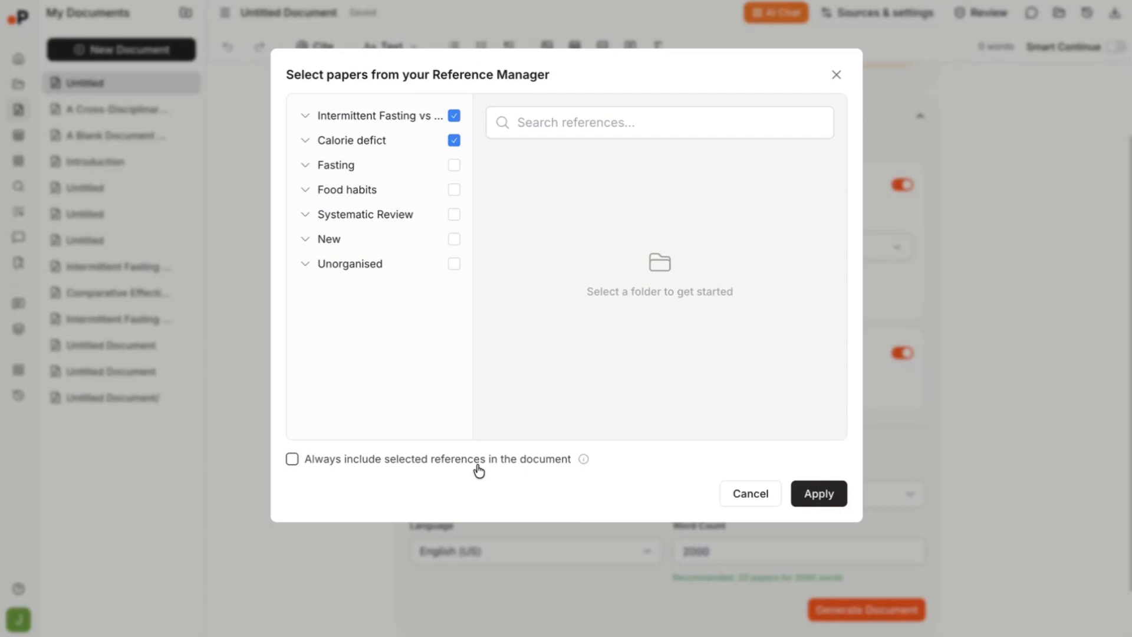
click(294, 462)
click(294, 461)
click(819, 495)
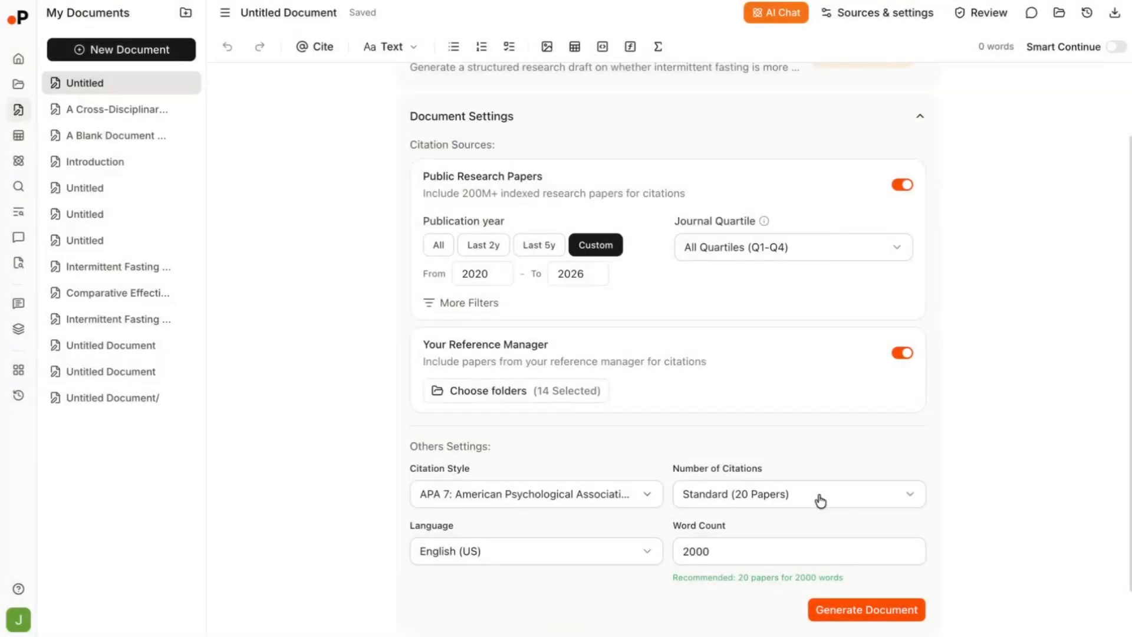
Generate the document with the number of citations set to Standard (20 Papers)
scroll(685, 389, down, 2)
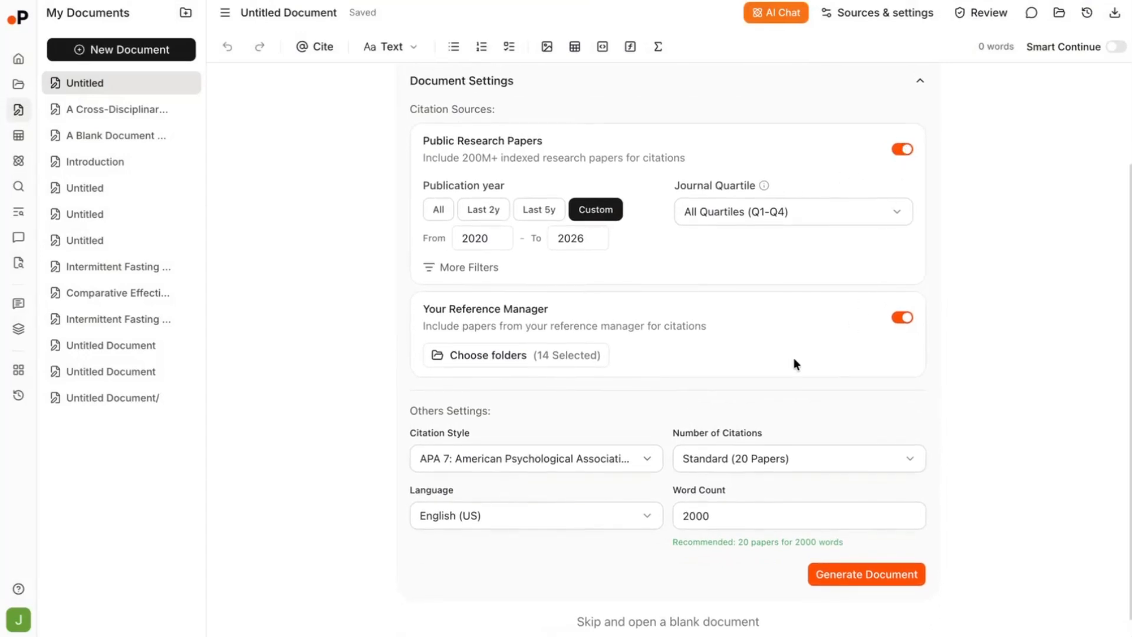
scroll(794, 360, down, 1)
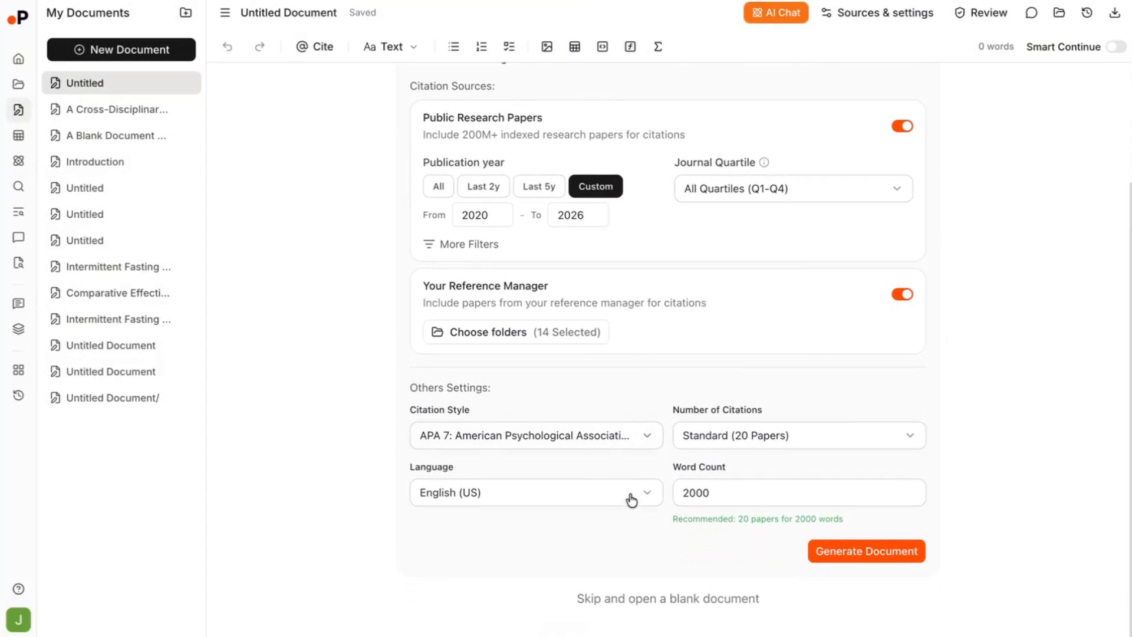
click(721, 439)
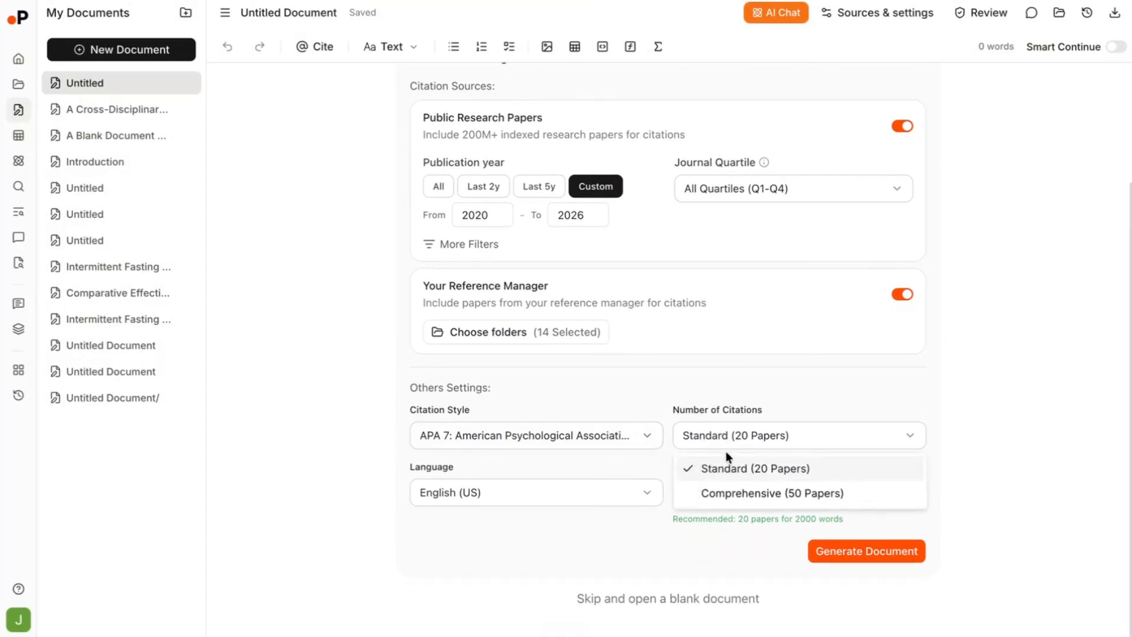
click(735, 493)
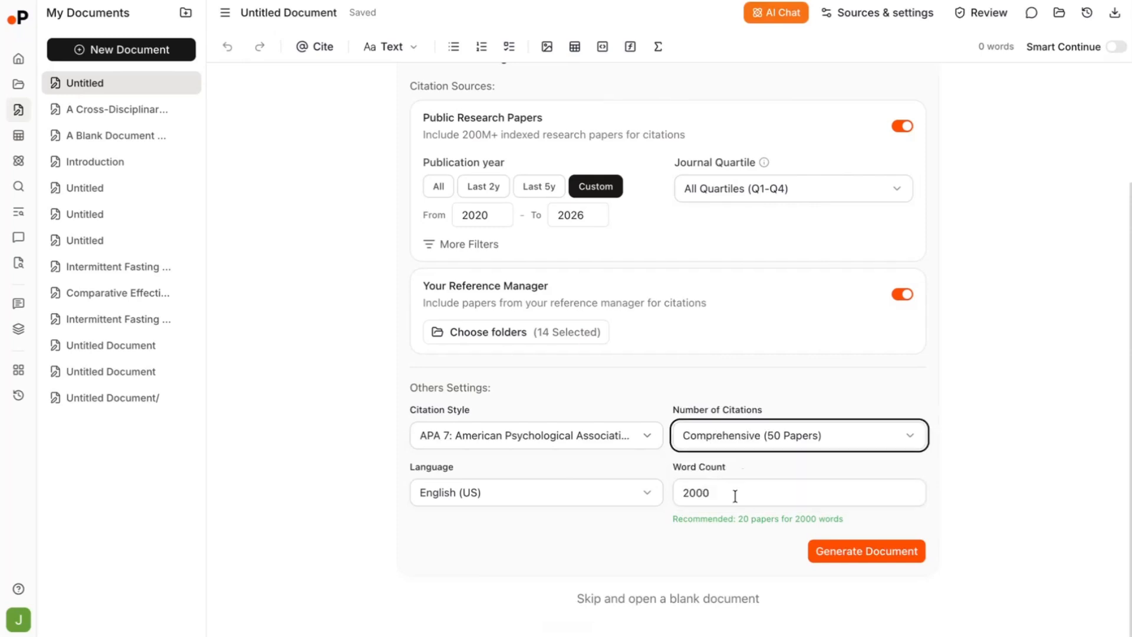
click(736, 495)
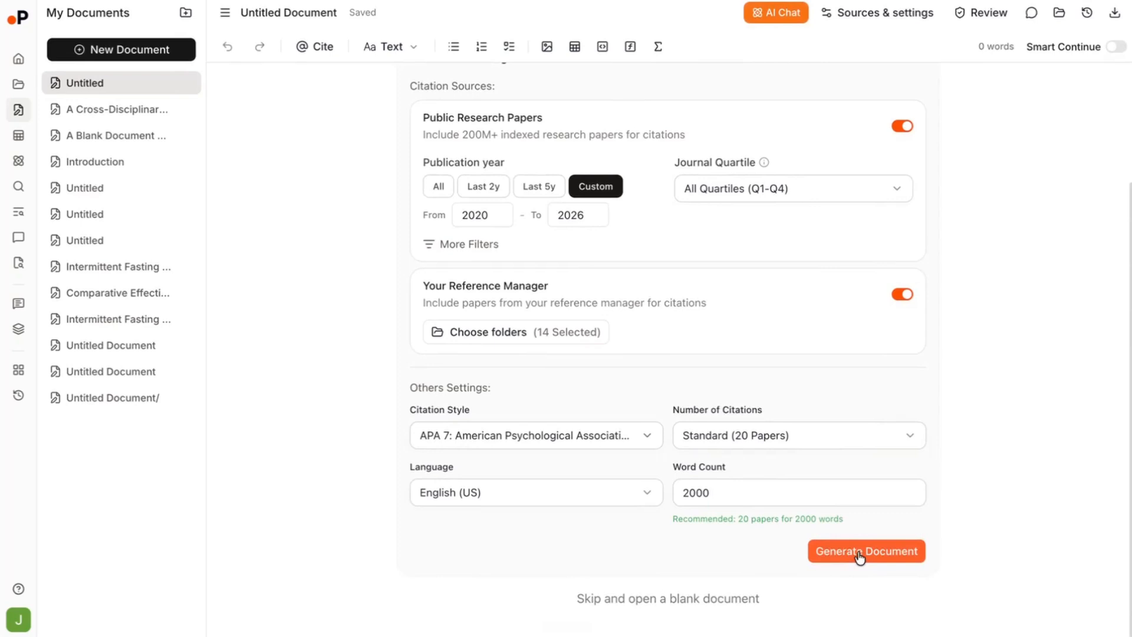
click(859, 554)
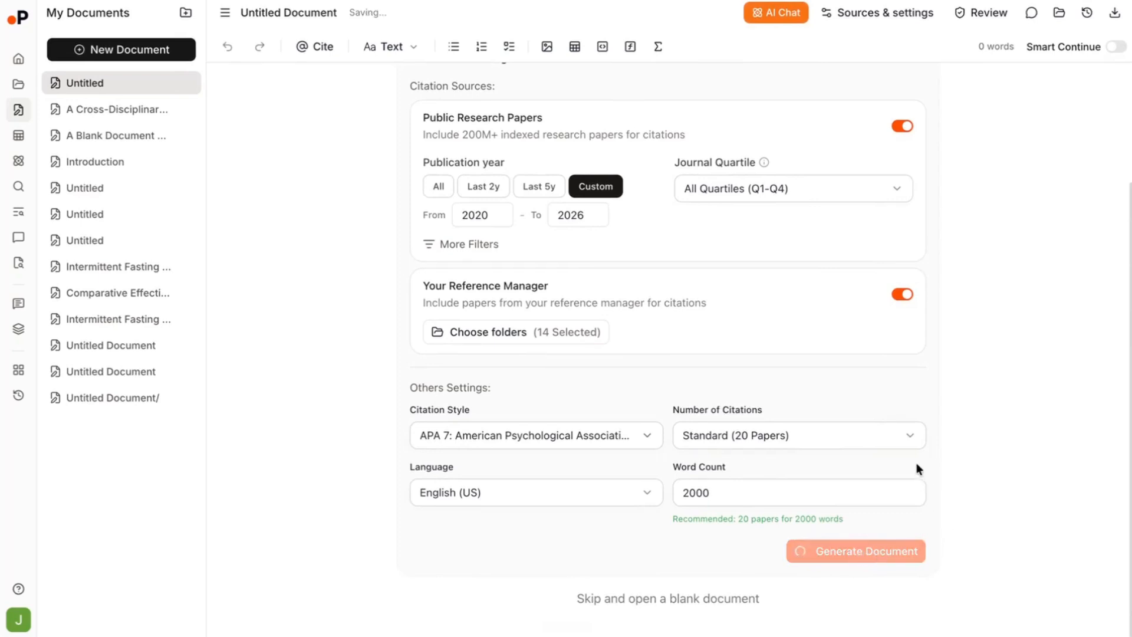
scroll(916, 464, up, 1)
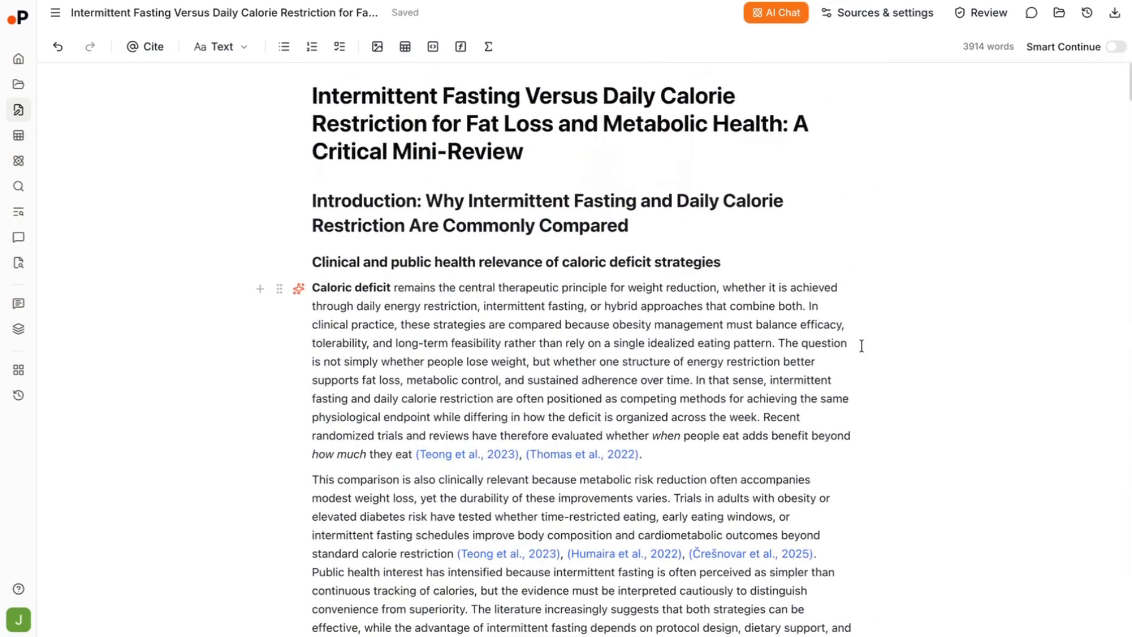
Examine the generated draft's section structure, body text and inline citation details
scroll(715, 336, down, 5)
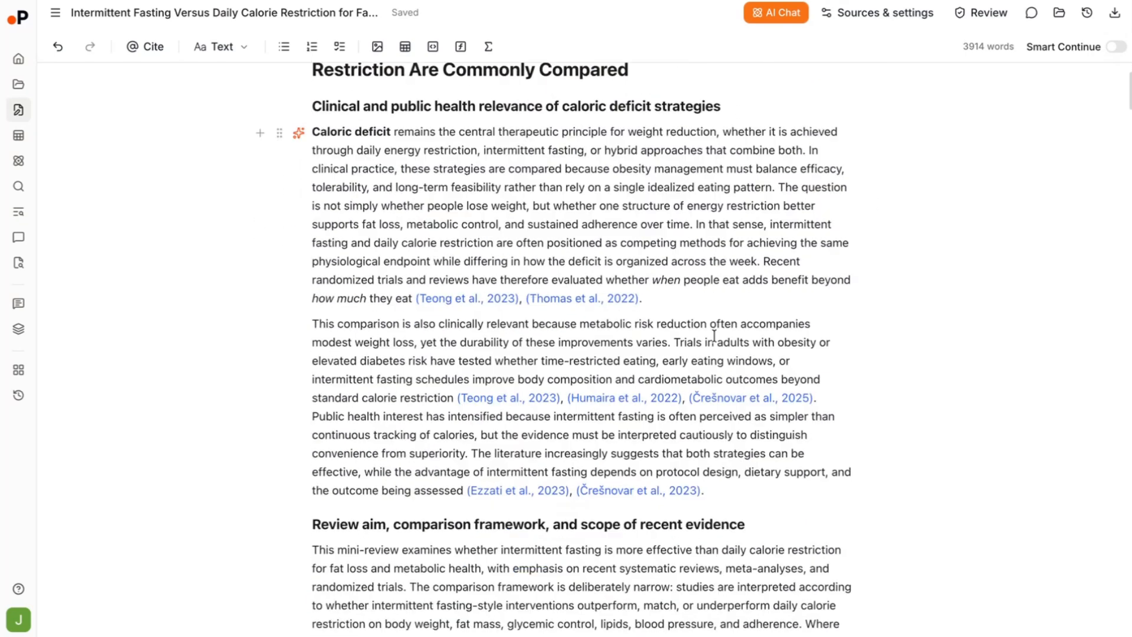
scroll(468, 232, up, 1)
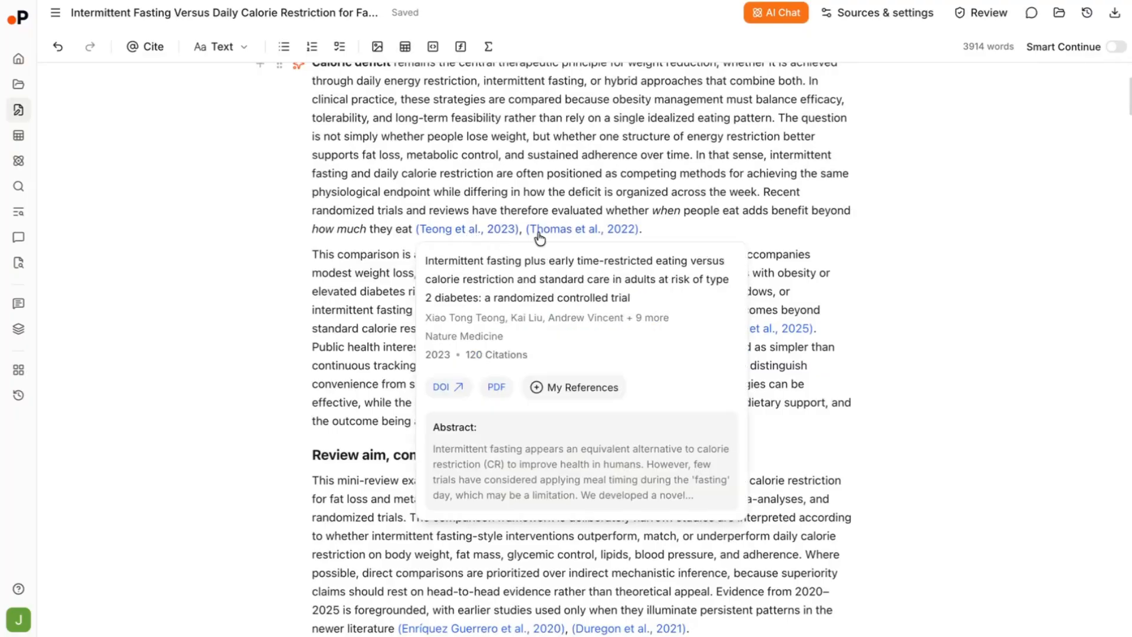
scroll(536, 238, up, 2)
scroll(443, 292, up, 2)
scroll(443, 292, down, 20)
scroll(443, 292, down, 20)
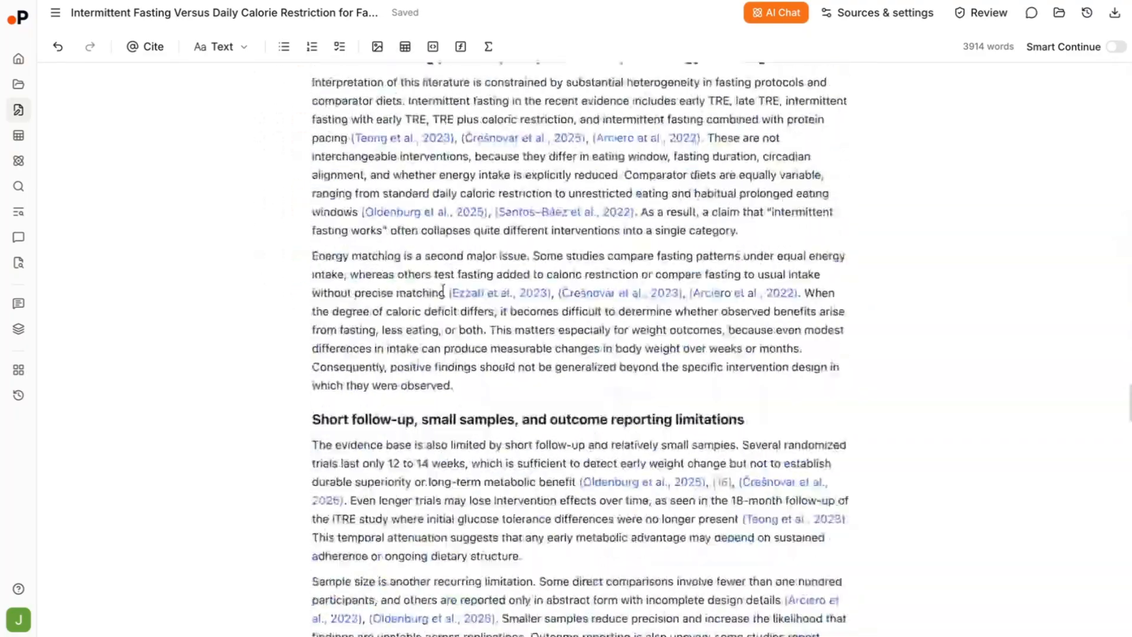
scroll(443, 290, up, 15)
scroll(443, 290, up, 20)
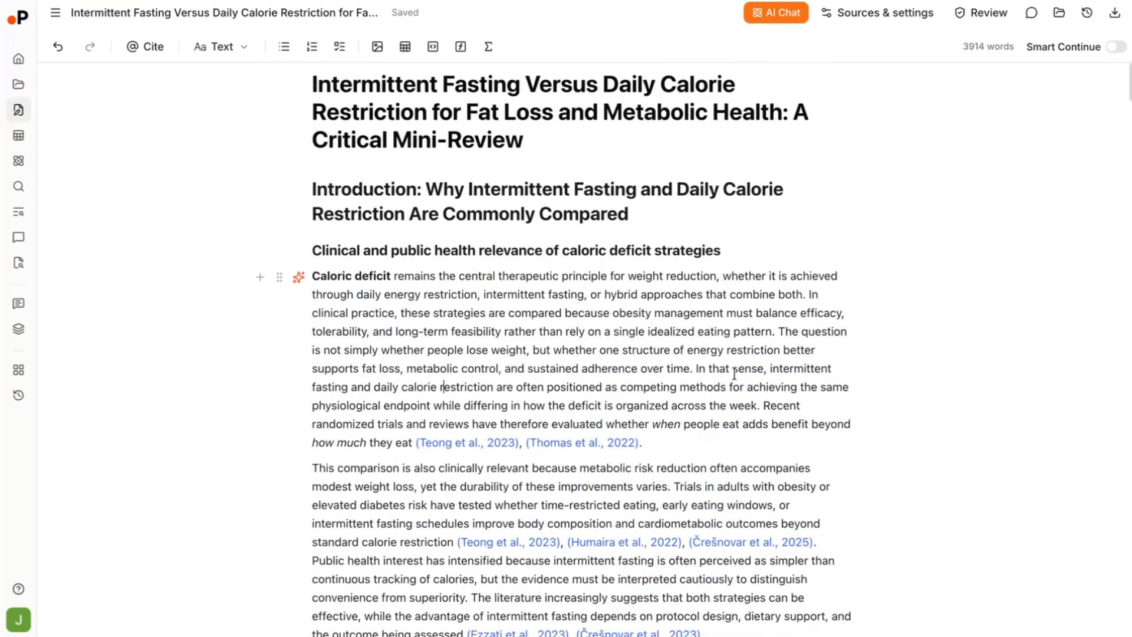
scroll(735, 385, down, 2)
scroll(735, 385, up, 2)
Add an empty paragraph below the Introduction heading and look through the available format options without applying any
click(642, 213)
key(Return)
text(/)
scroll(446, 321, down, 3)
scroll(446, 320, down, 5)
scroll(445, 318, up, 5)
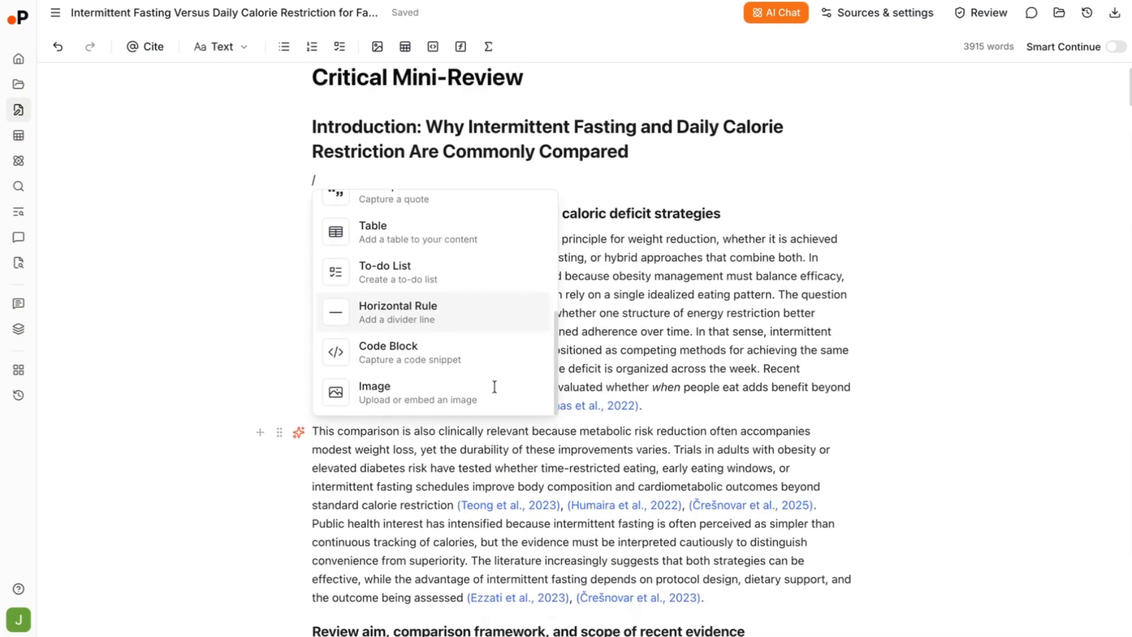
key(BackSpace)
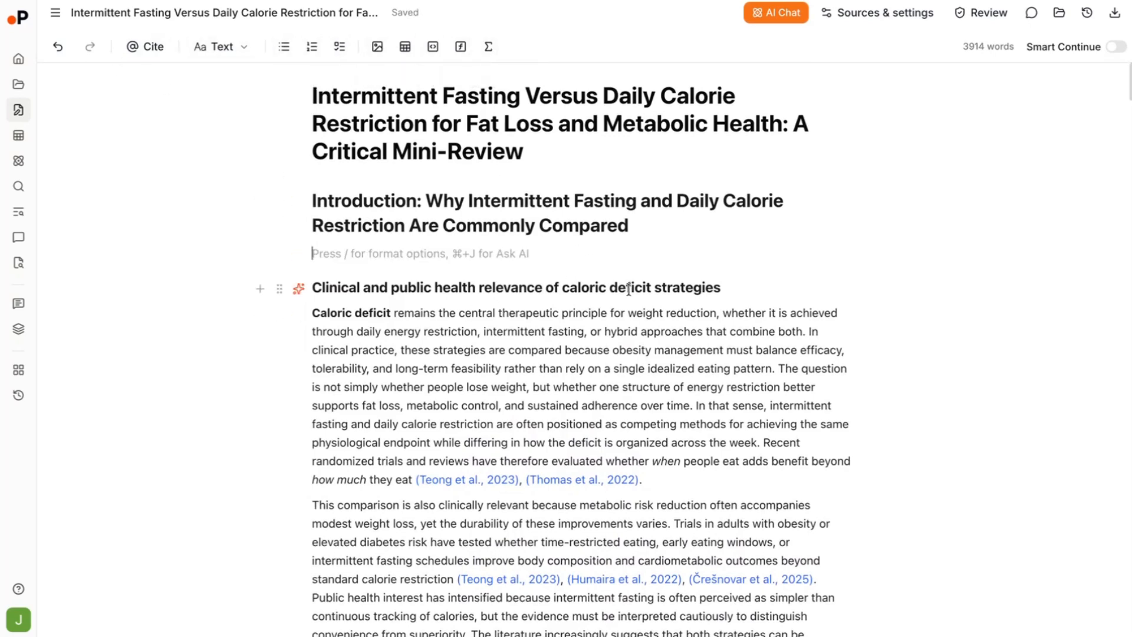
Rewrite the opening sentences of the "Caloric deficit" paragraph with AI Edit, using the instruction "Refine the introduction", and accept the suggestion
scroll(299, 284, down, 1)
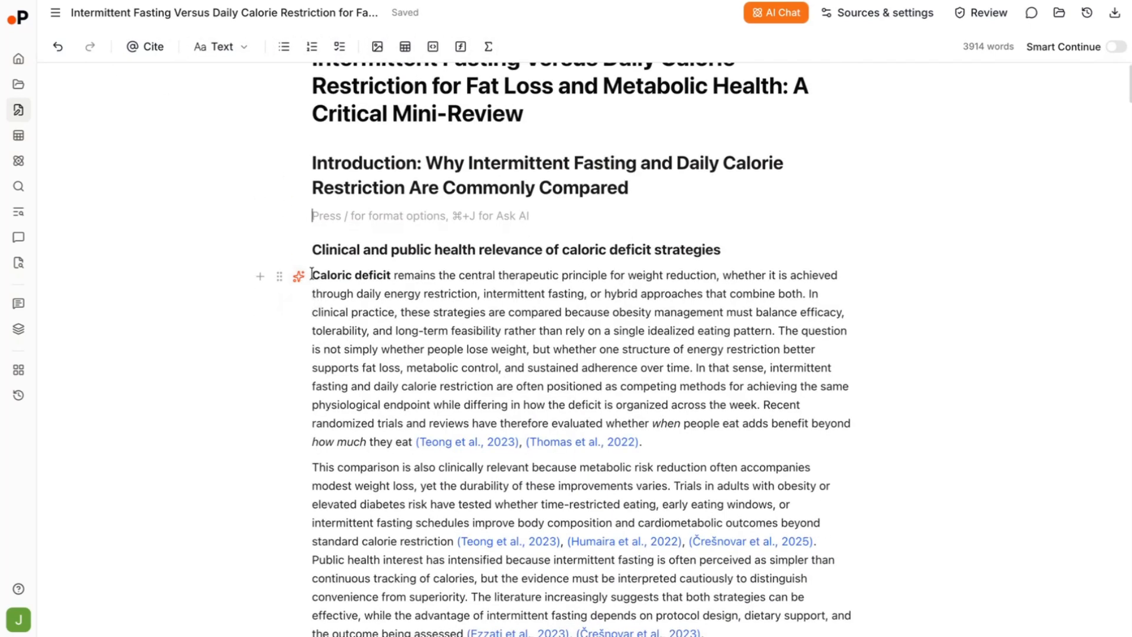
click(280, 279)
click(313, 275)
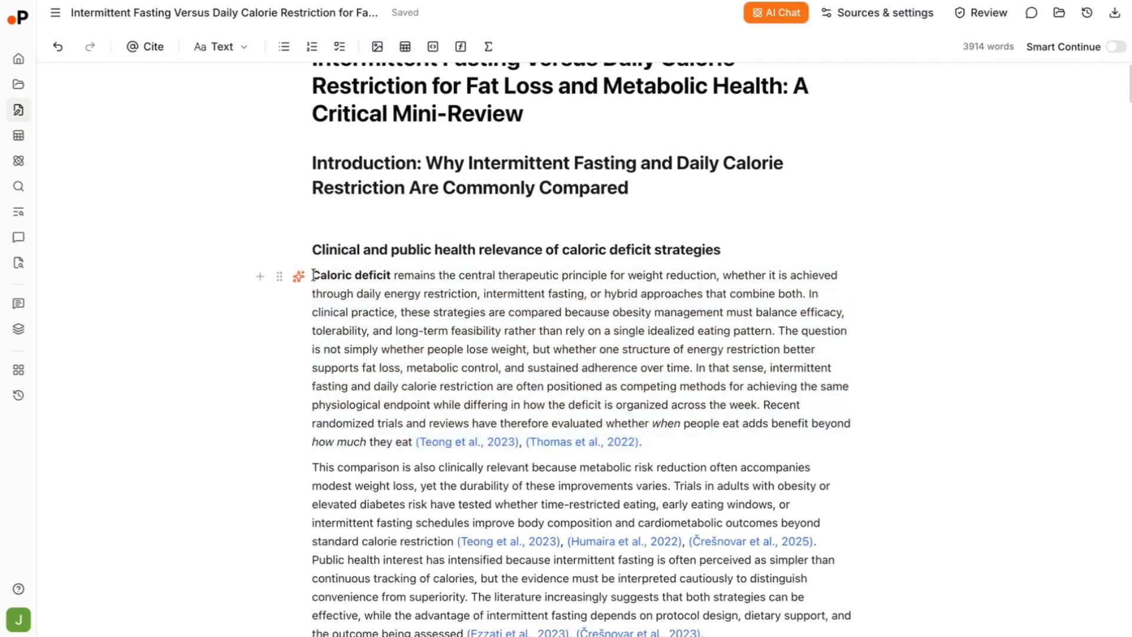
drag(314, 276, 777, 333)
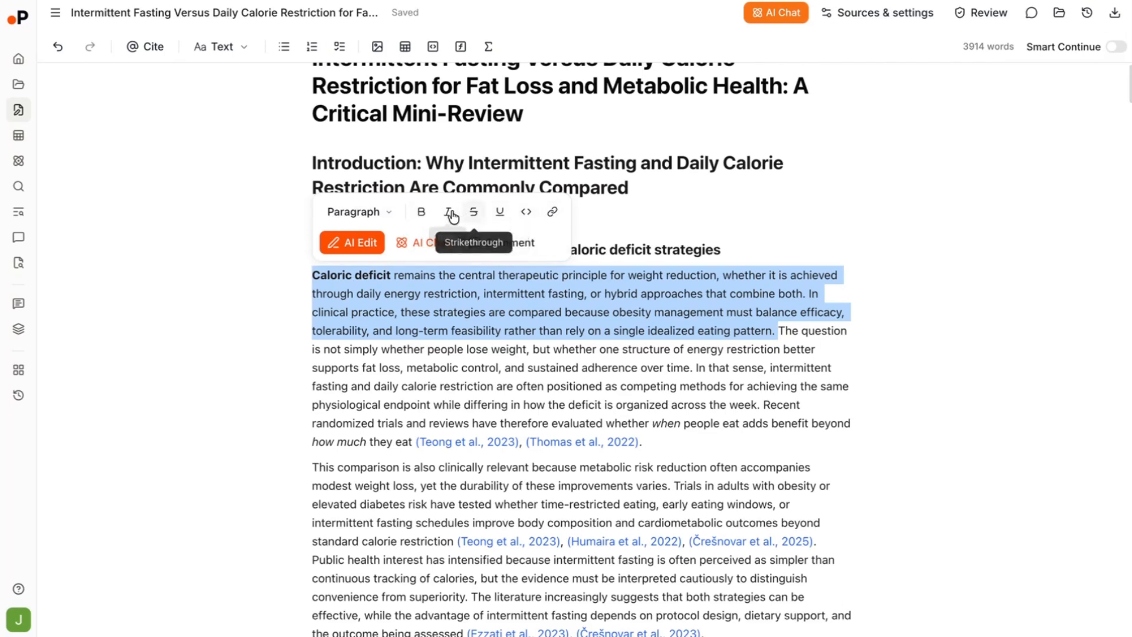
click(372, 253)
click(356, 366)
text(Refine the introduct)
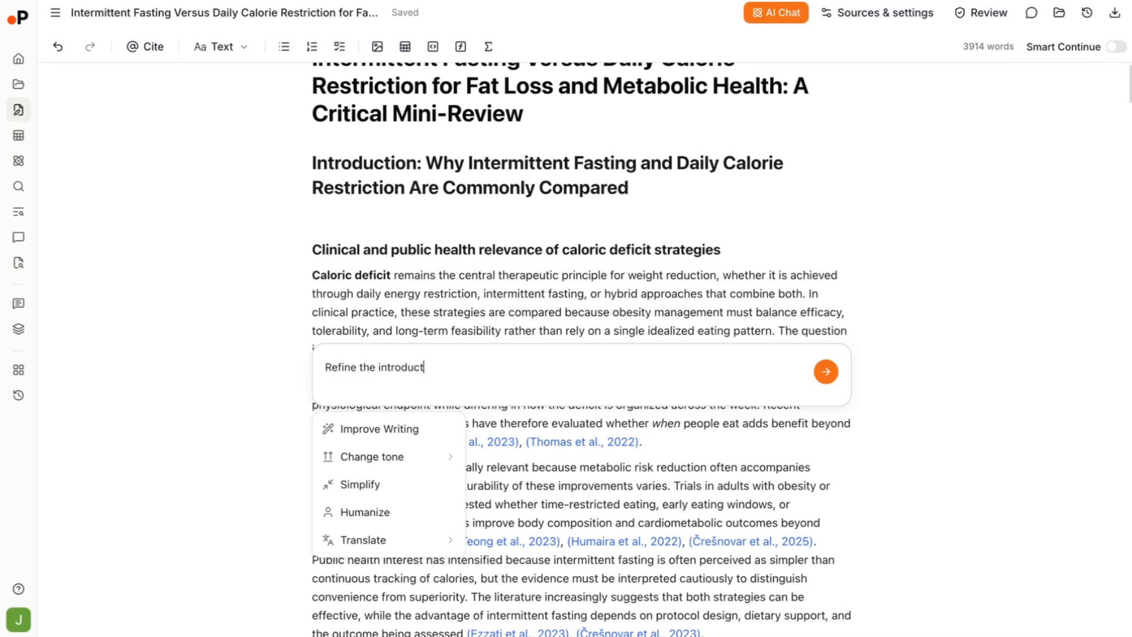
text(ion)
click(827, 372)
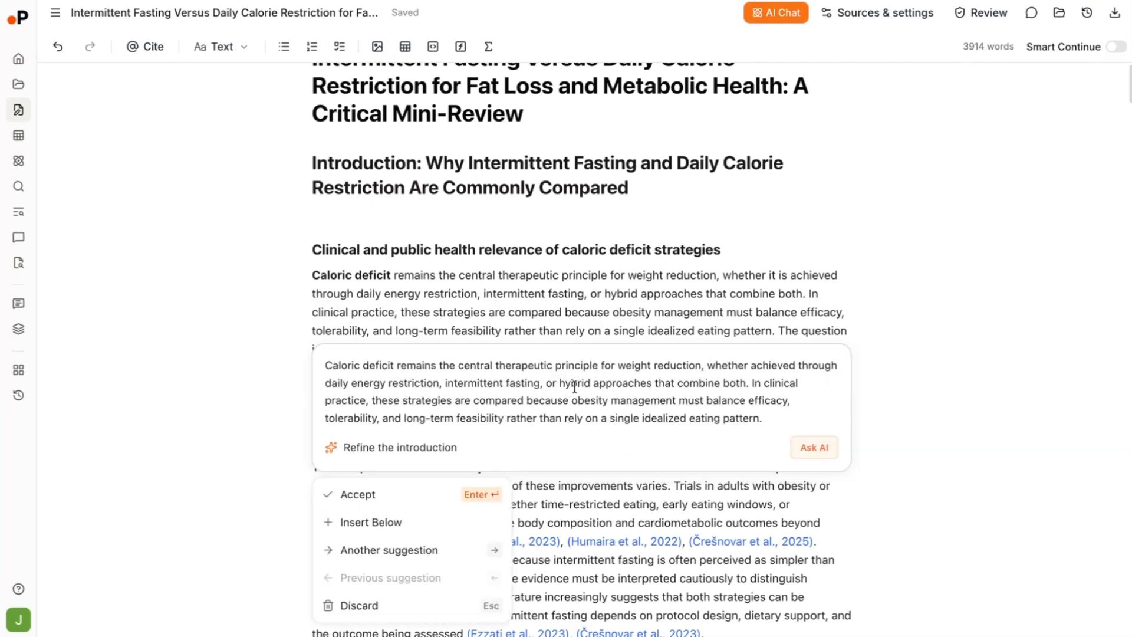
key(Return)
Delete the empty paragraph below the Introduction heading
click(576, 217)
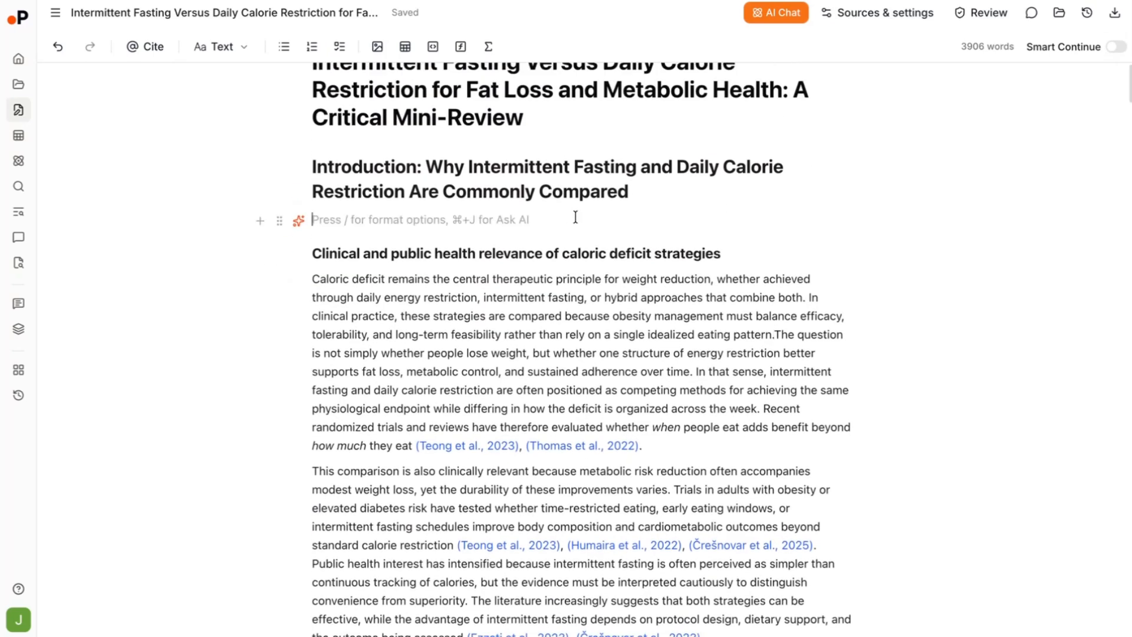
key(BackSpace)
Insert a block equation for the integral of sin x below the first Introduction paragraph, generated from the "Integral of sin x" description
scroll(726, 247, down, 3)
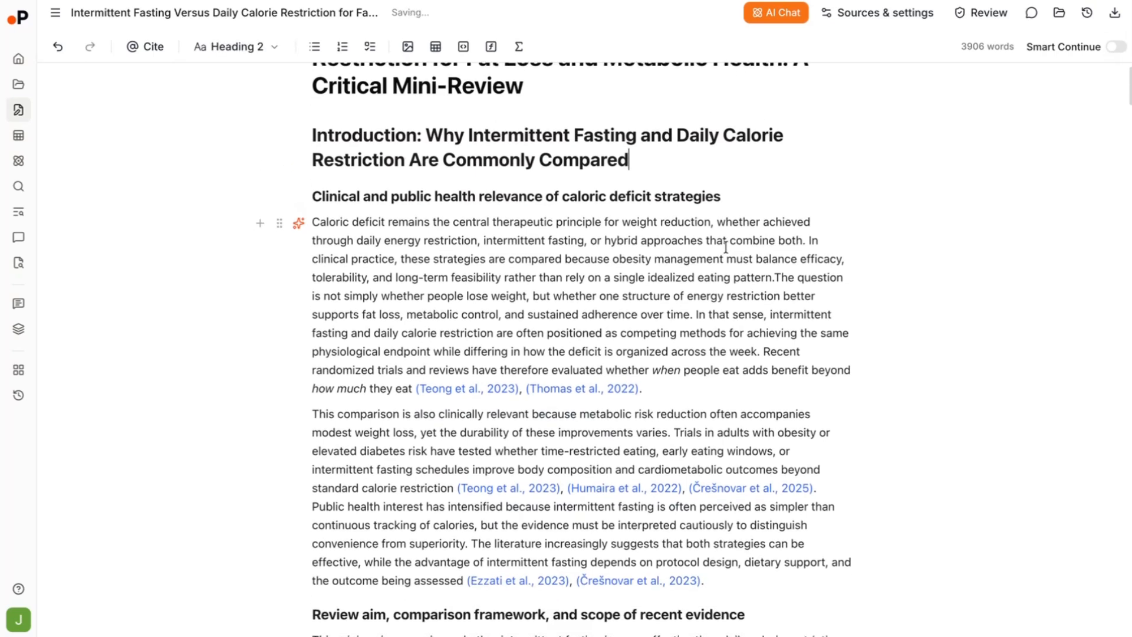
click(683, 312)
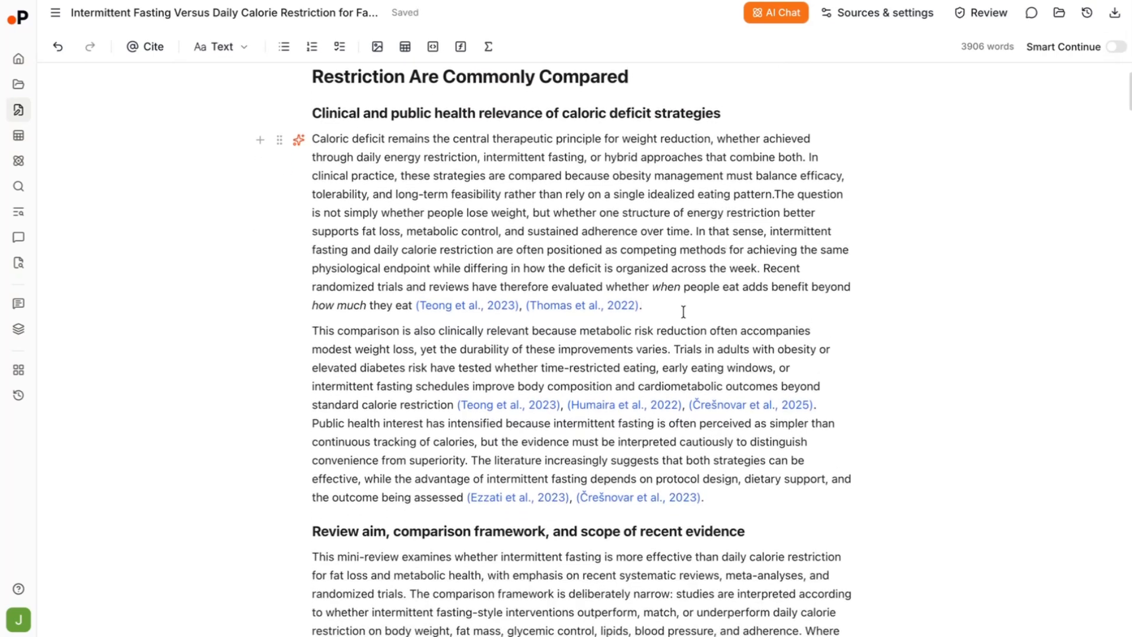
key(Return)
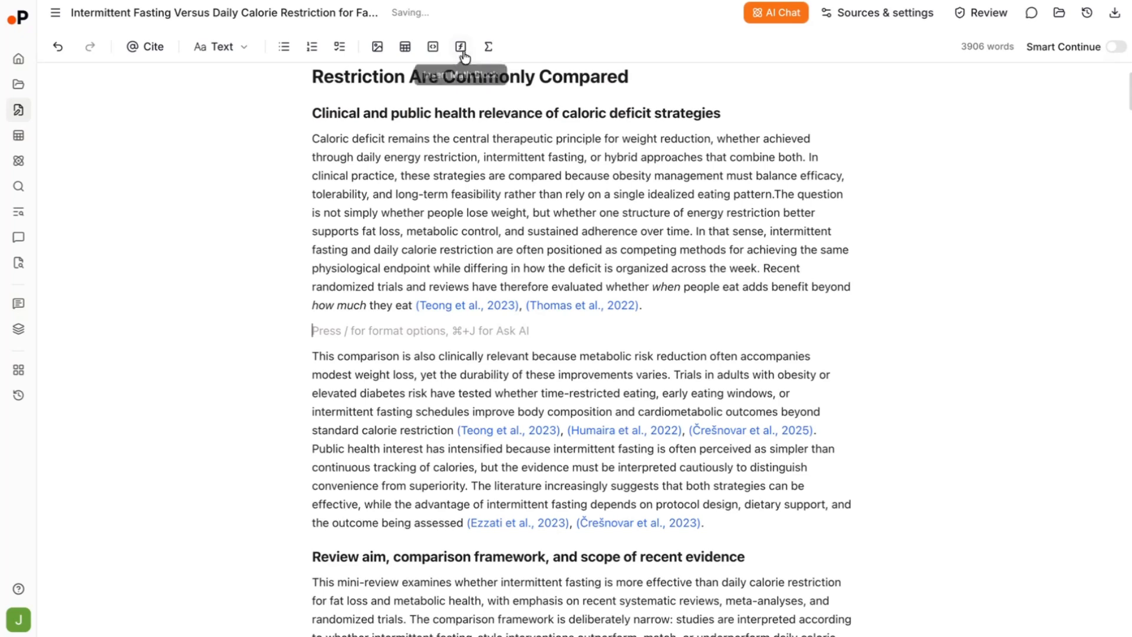
click(460, 49)
click(550, 344)
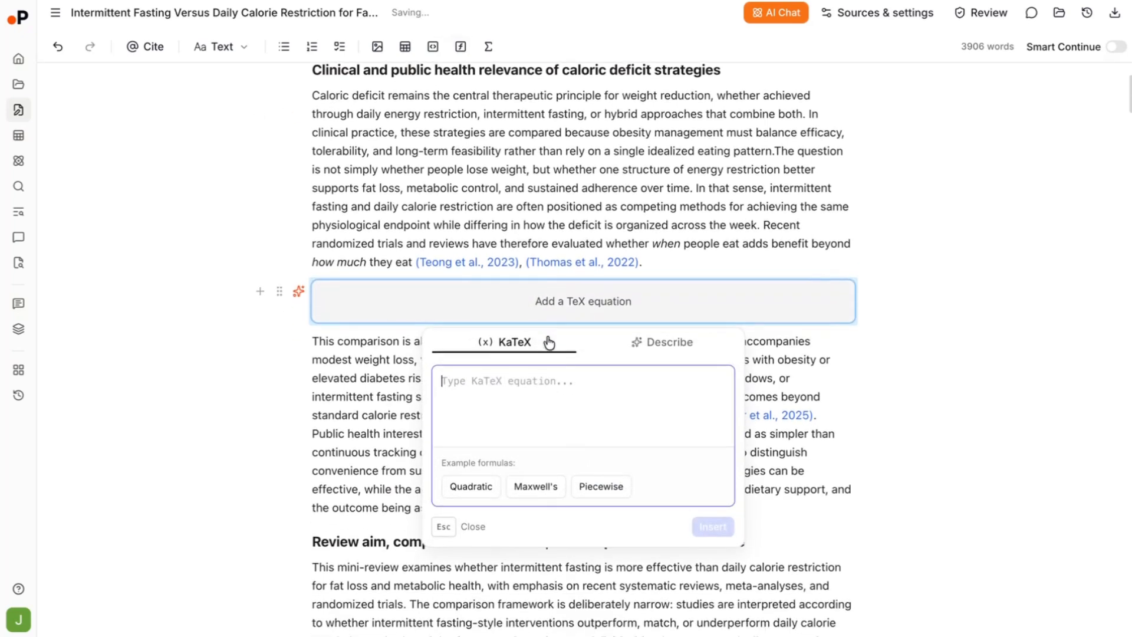
click(642, 347)
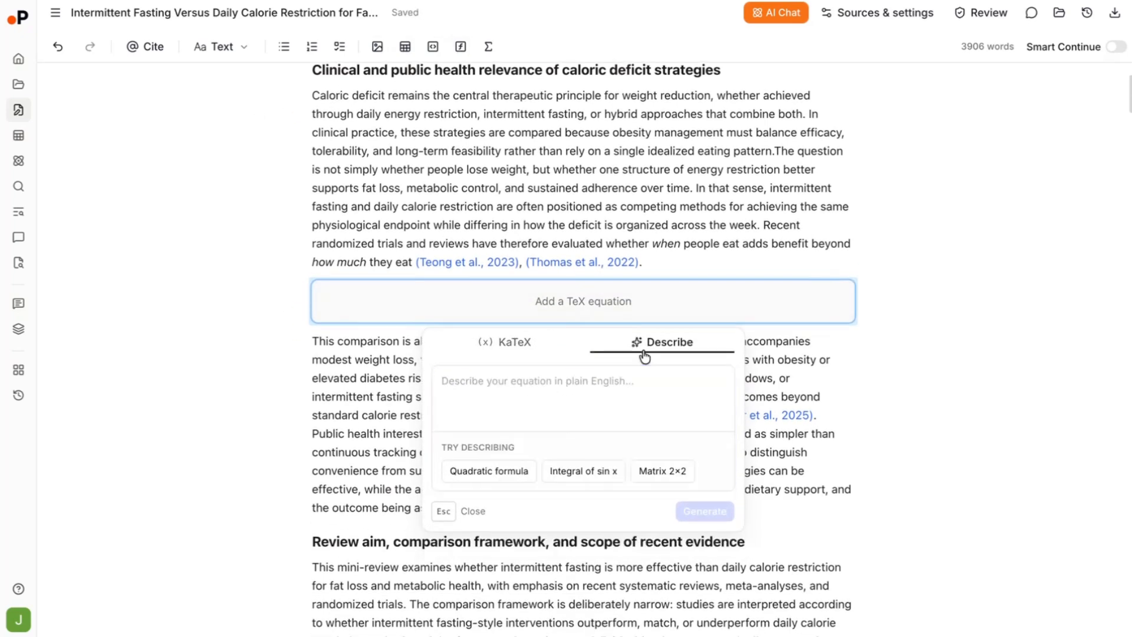
text(w)
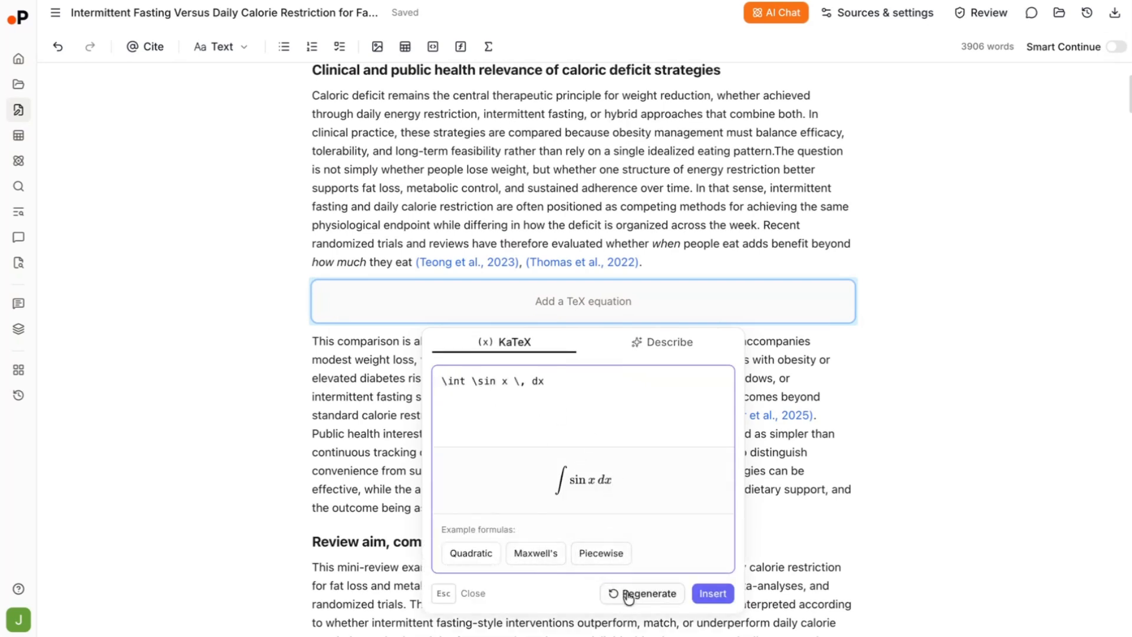
click(712, 594)
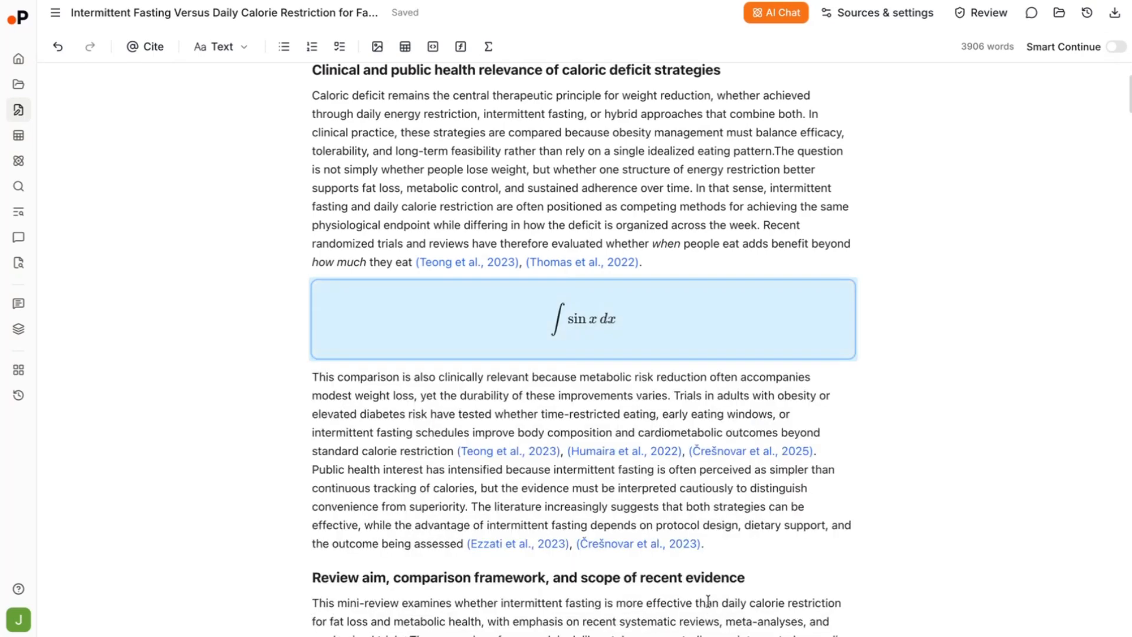
Insert the Pythagoras formula a^2 + b^2 = c^2 as an inline equation after "organized across the week."
scroll(678, 216, down, 2)
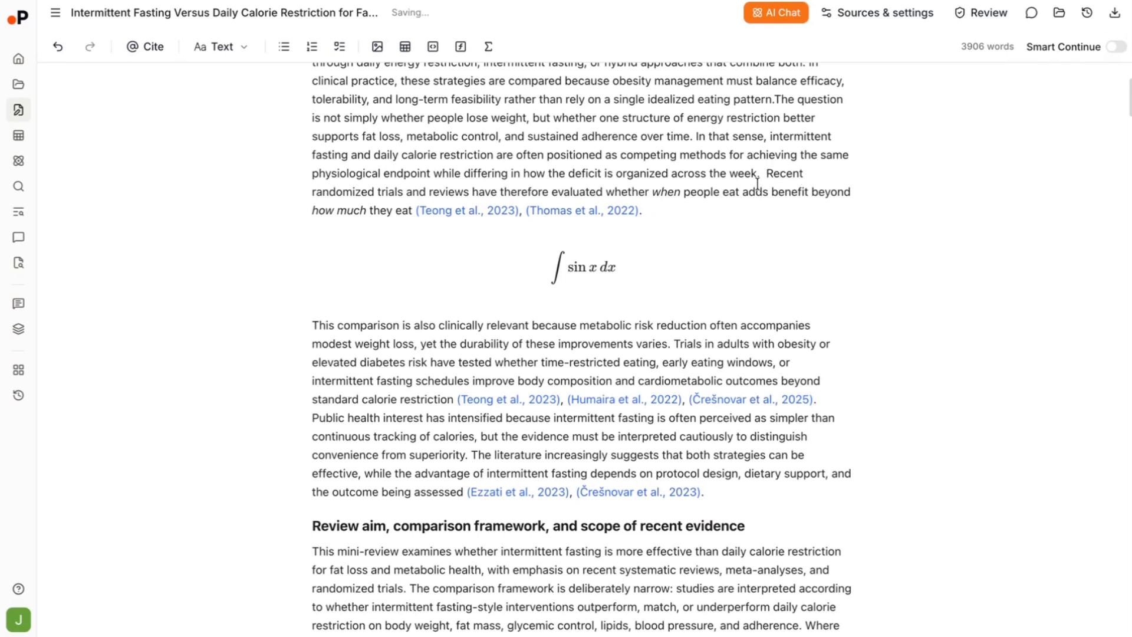
click(487, 50)
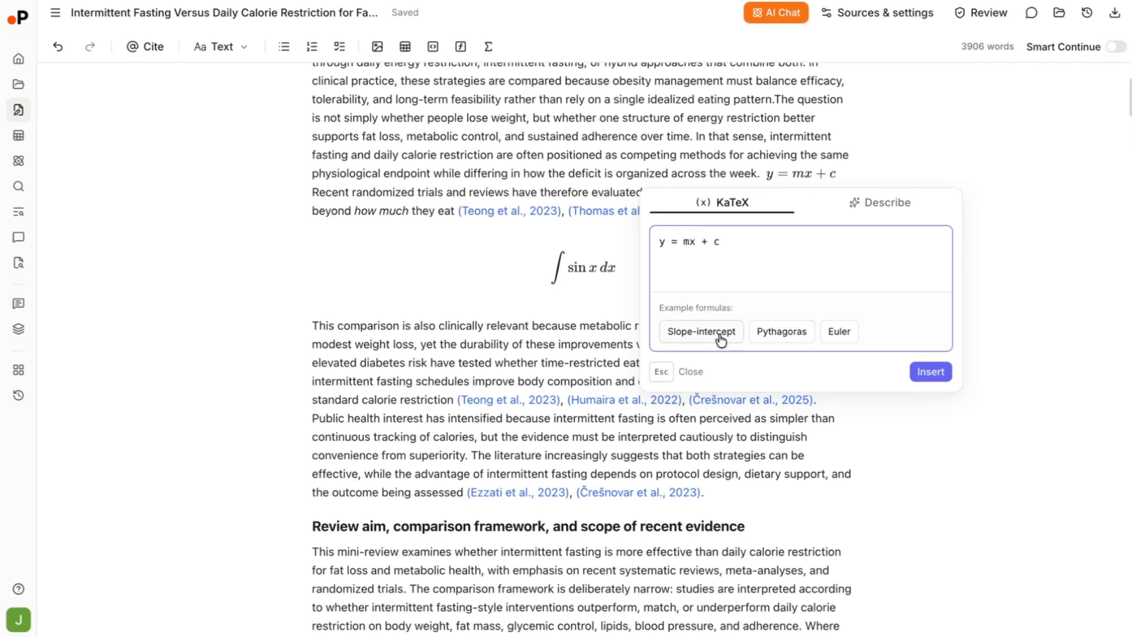
click(788, 339)
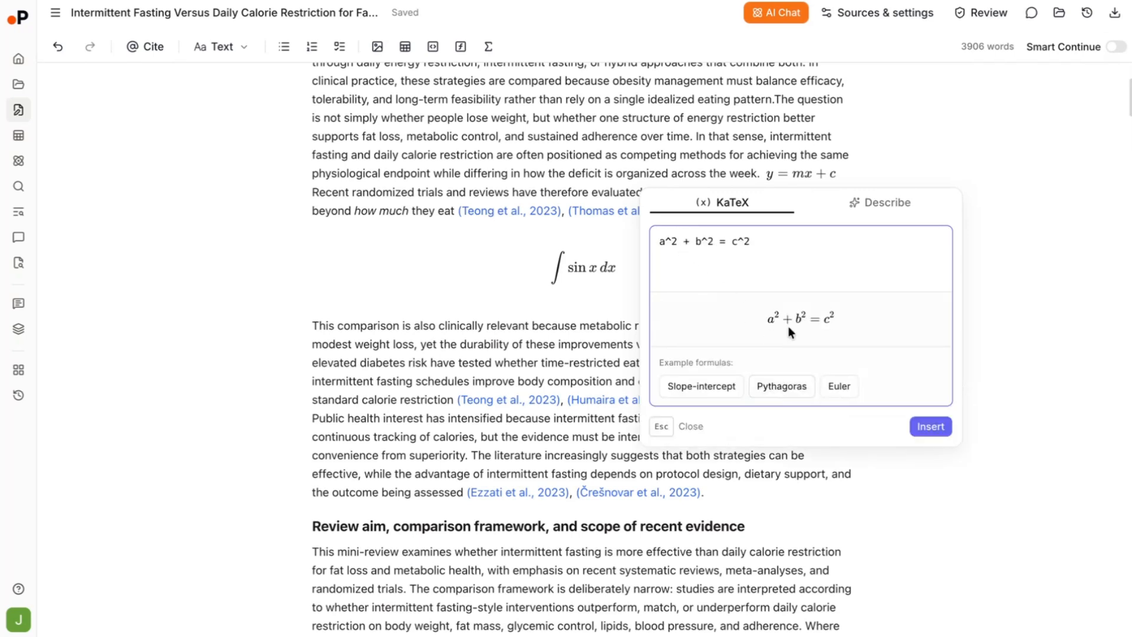
click(935, 426)
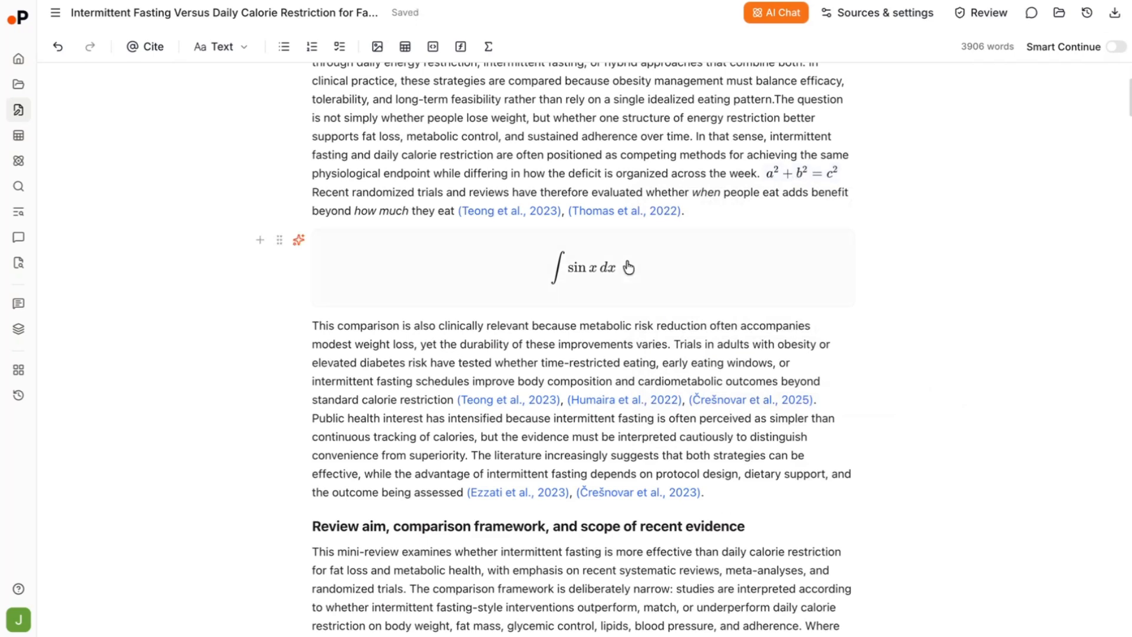
Open AI Chat for the document, try Reference Manager as its paper source, and set the source back to All Papers
scroll(636, 263, up, 4)
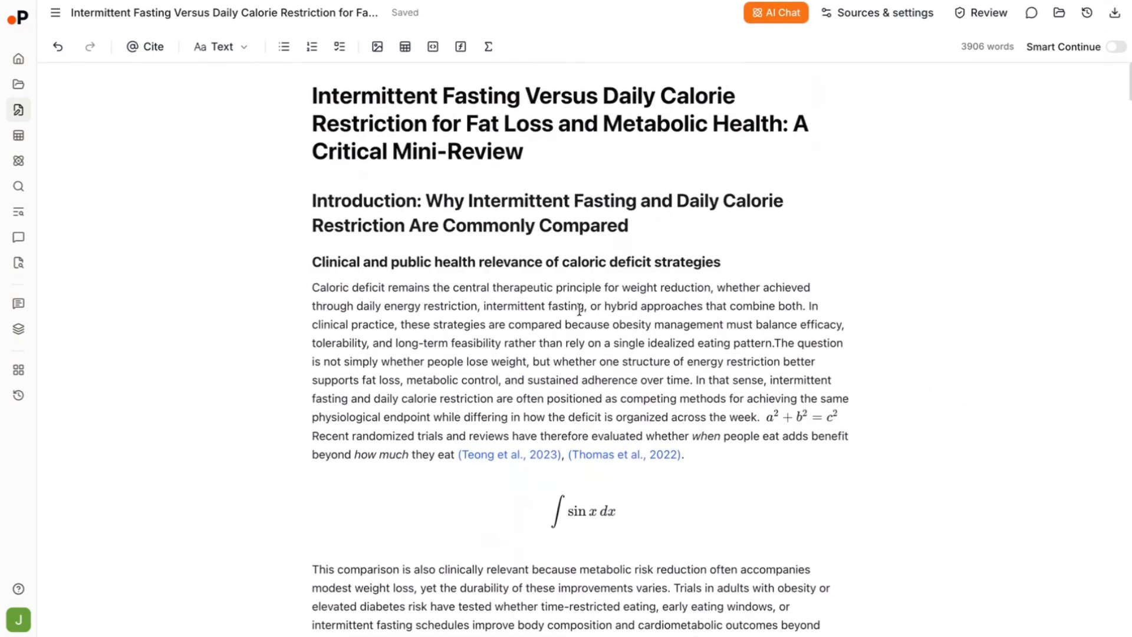
click(773, 18)
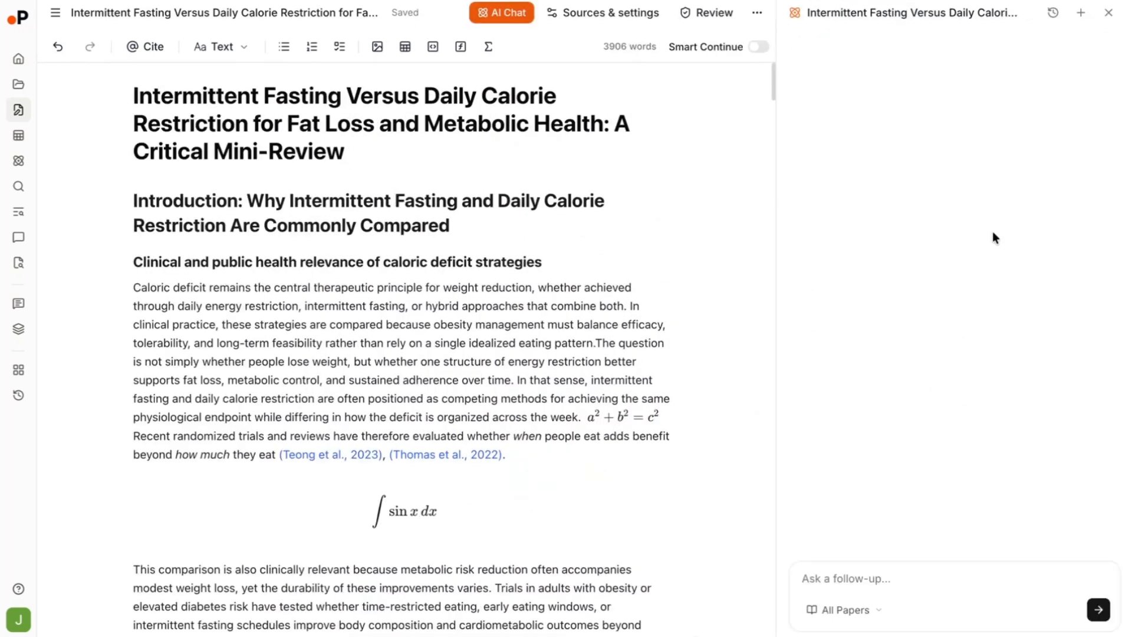
click(849, 616)
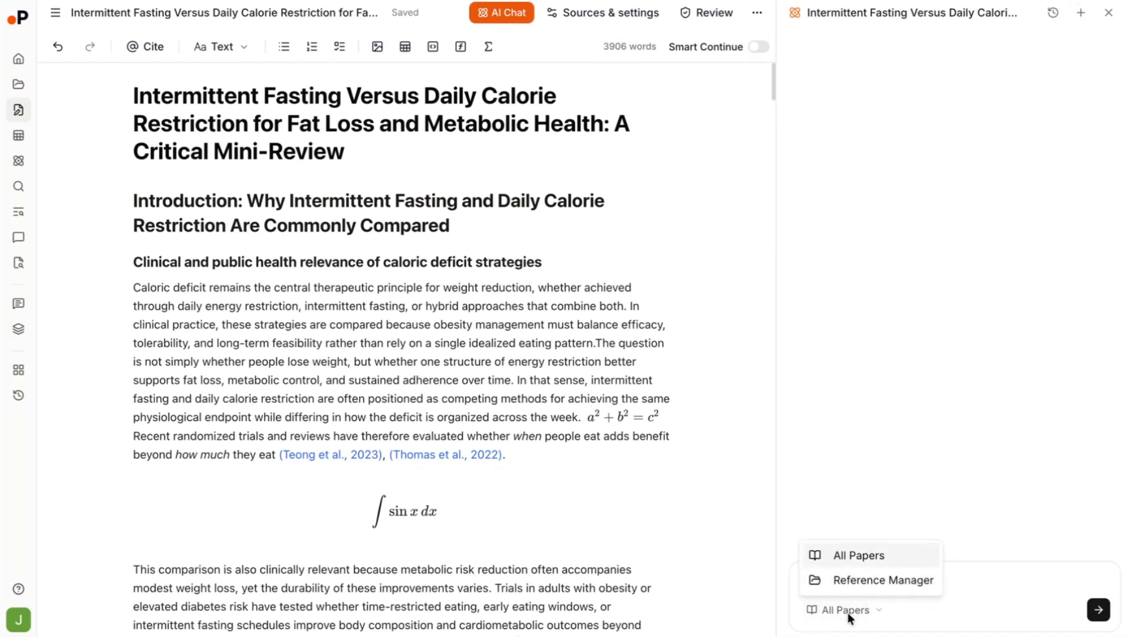
click(918, 580)
click(851, 610)
click(862, 562)
click(863, 578)
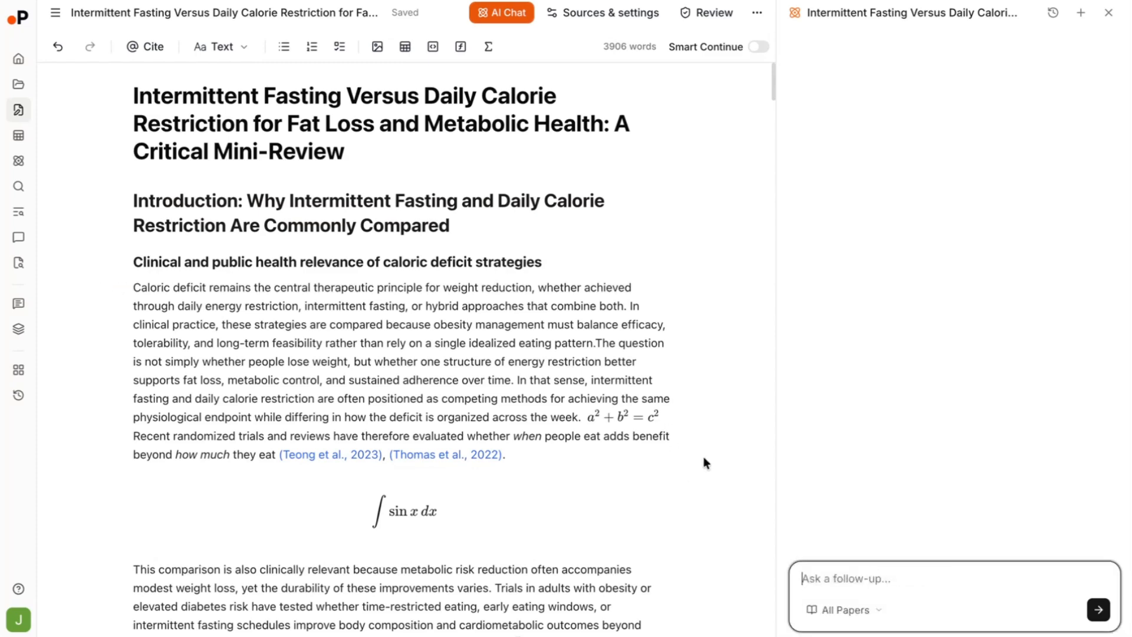
Quote the "Systematic reviews on intermittent fasting" subsection in AI Chat and ask it to "Find papers that support this argument"
scroll(707, 462, down, 10)
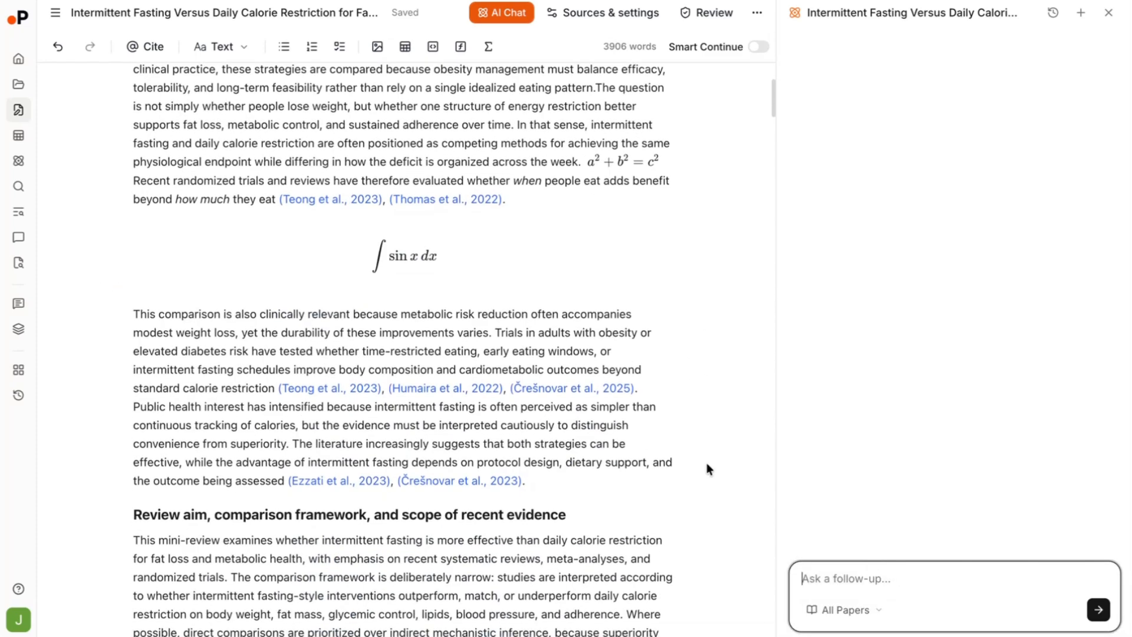
drag(135, 160, 484, 581)
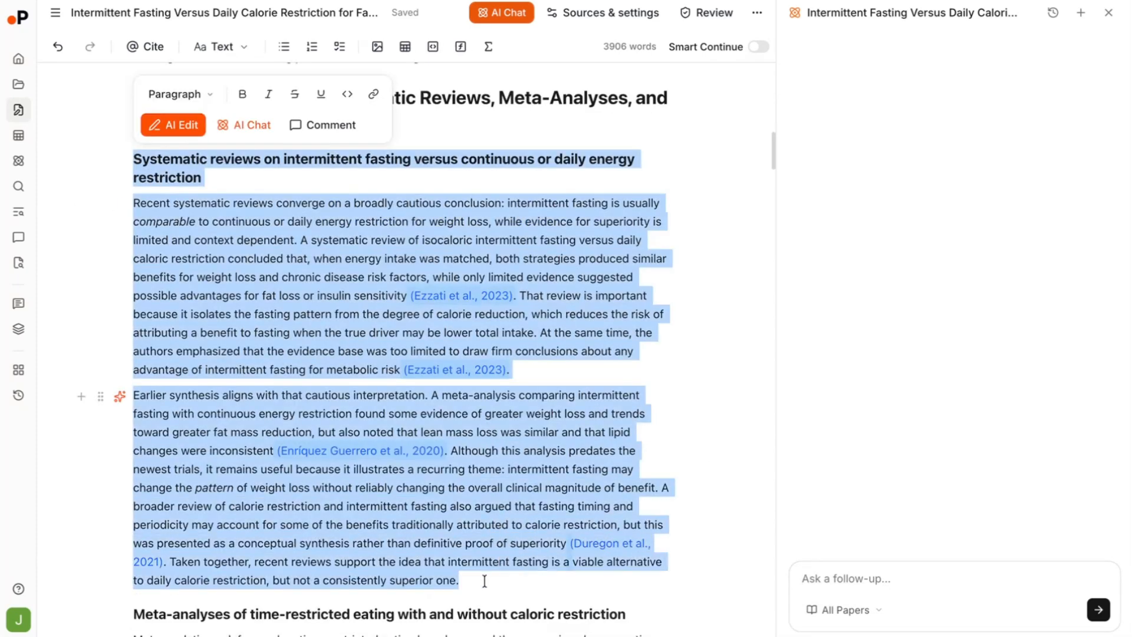
click(245, 135)
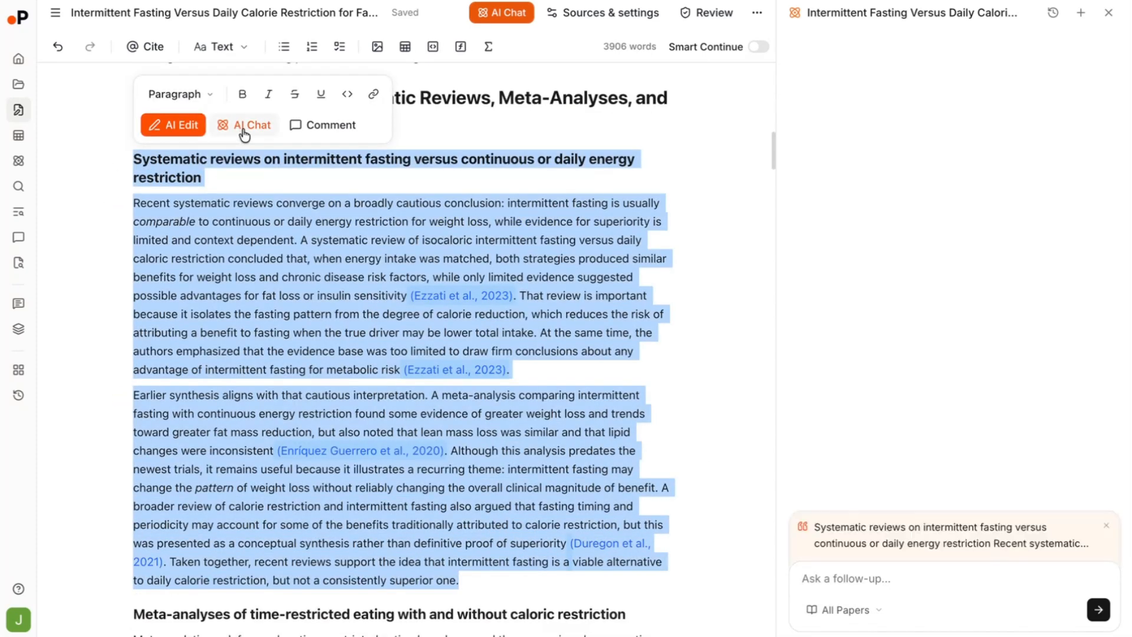
click(843, 575)
text(Find papers that support this argument)
key(Return)
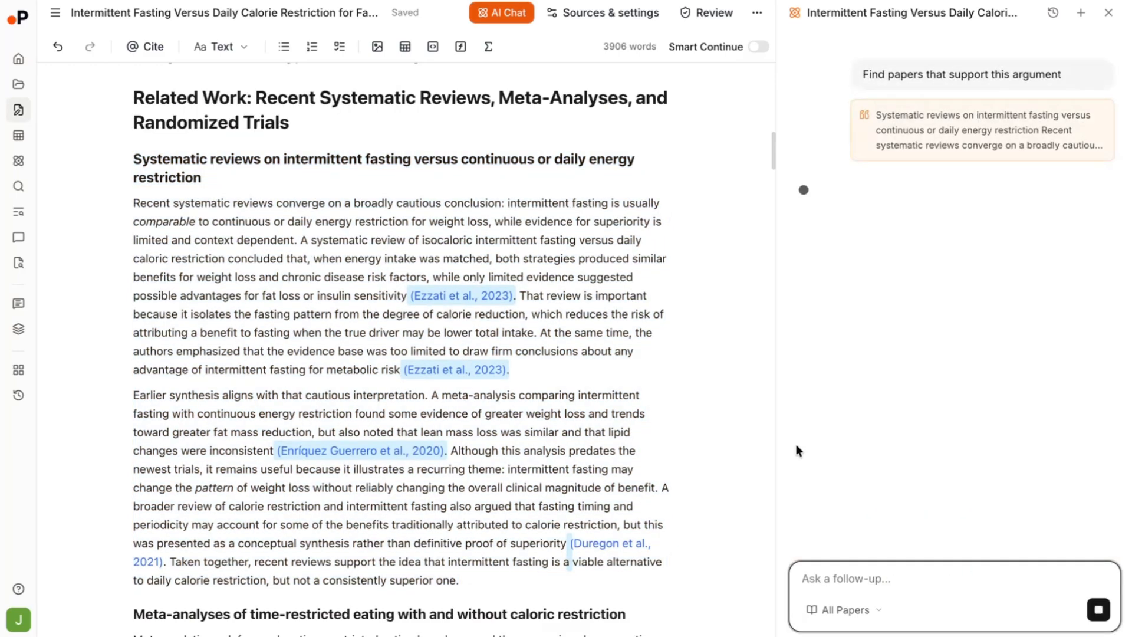
Add the chat's supporting claim citing the two references to the empty paragraph above the "Meta-analyses of time-restricted eating" heading
scroll(677, 435, up, 8)
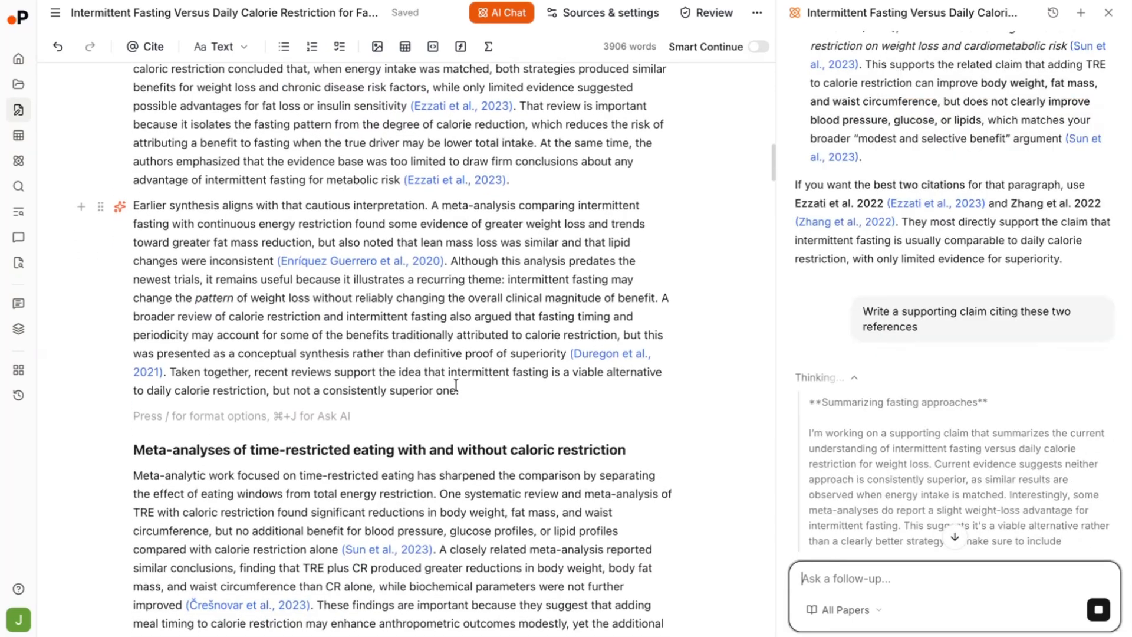
scroll(456, 385, down, 4)
scroll(456, 385, down, 1)
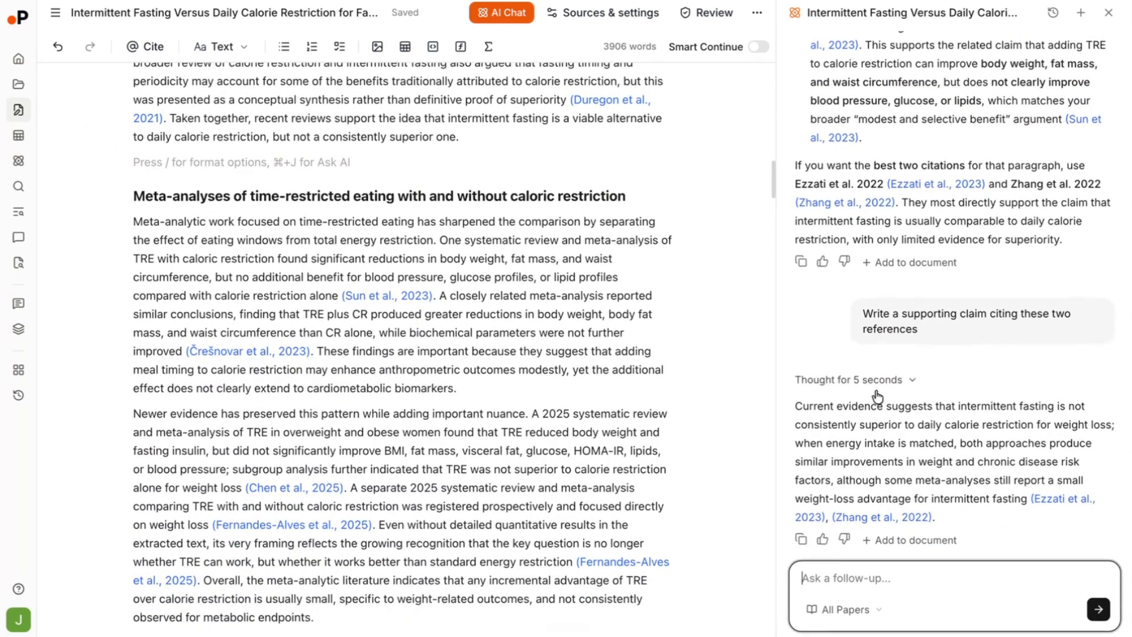
scroll(712, 379, up, 3)
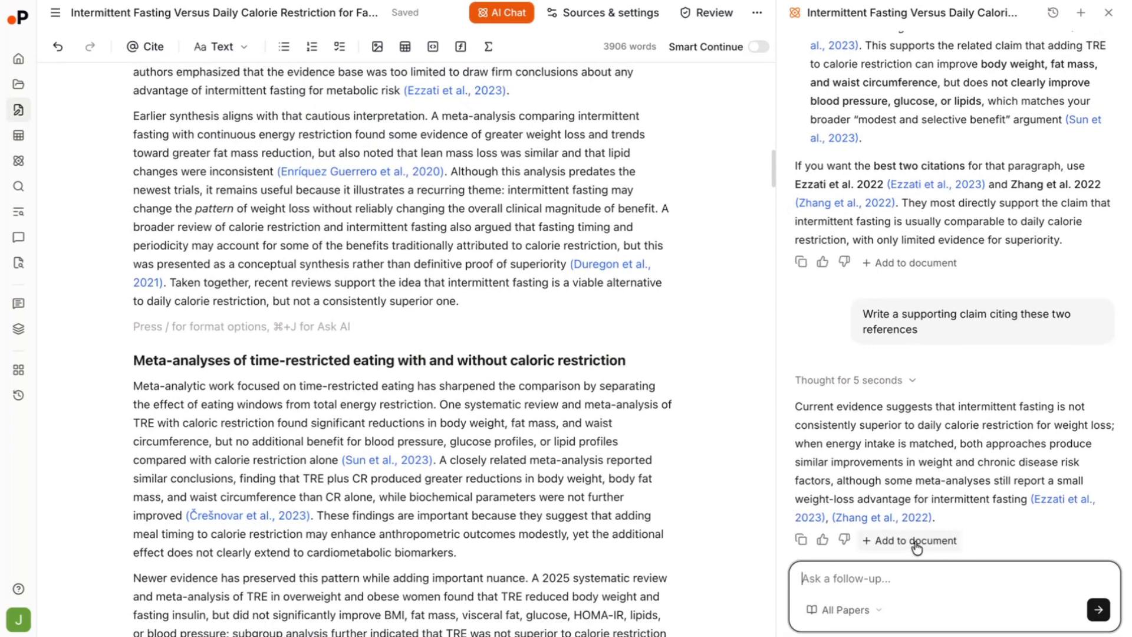
click(324, 323)
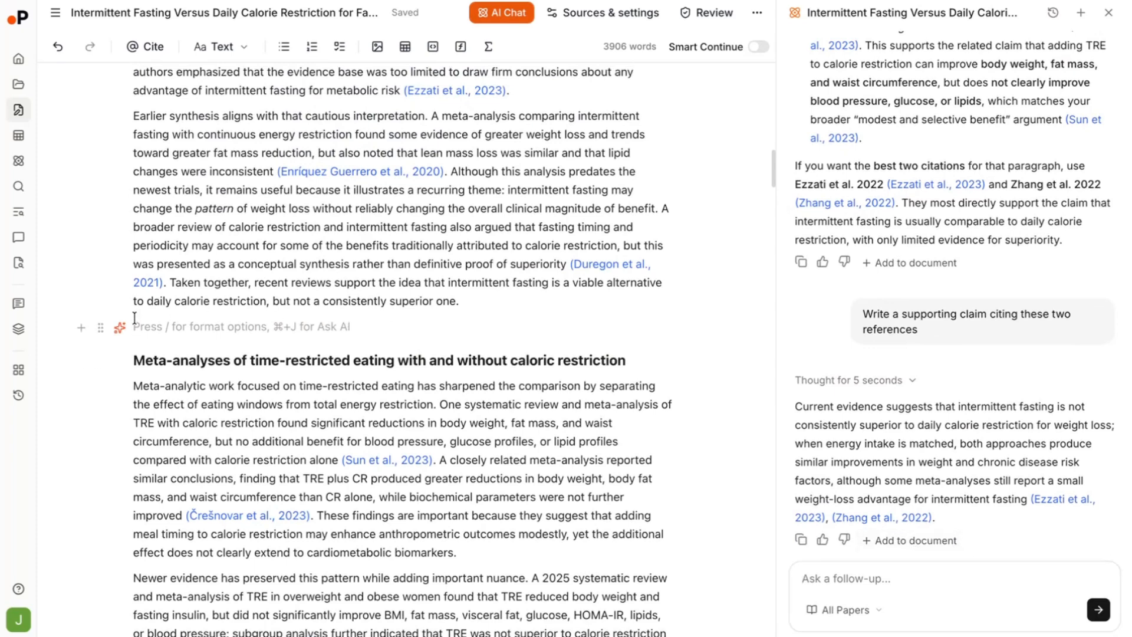
click(908, 541)
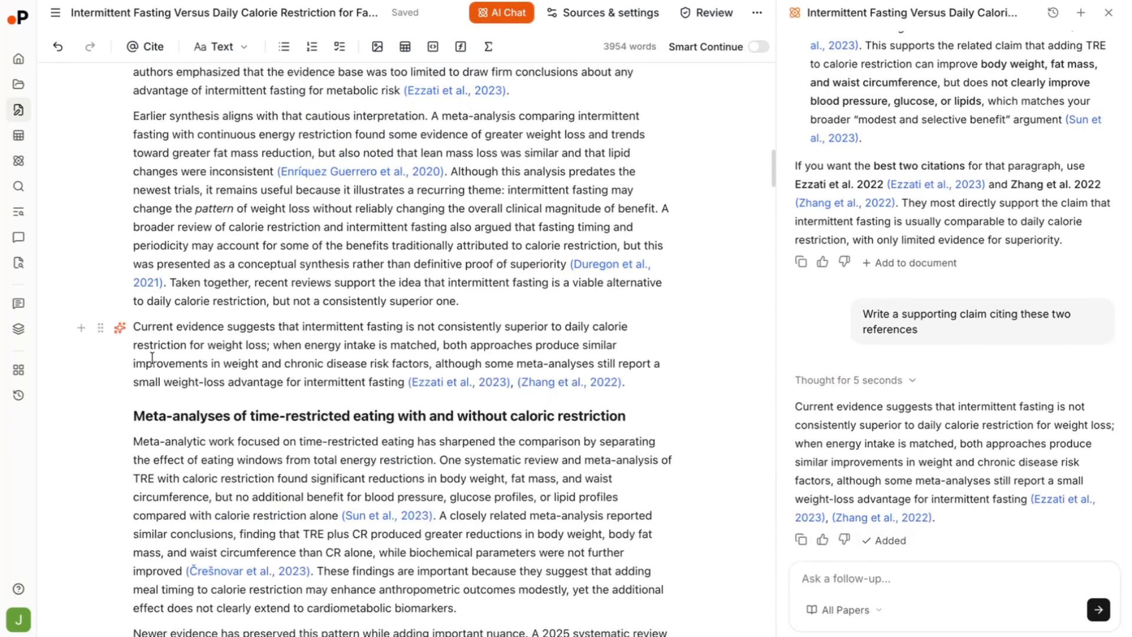
Ask the chat to write structured research-draft content for "Differences by population, fasting protocol, and intervention duration", comparing outcomes with citations from recent papers
scroll(498, 407, down, 1)
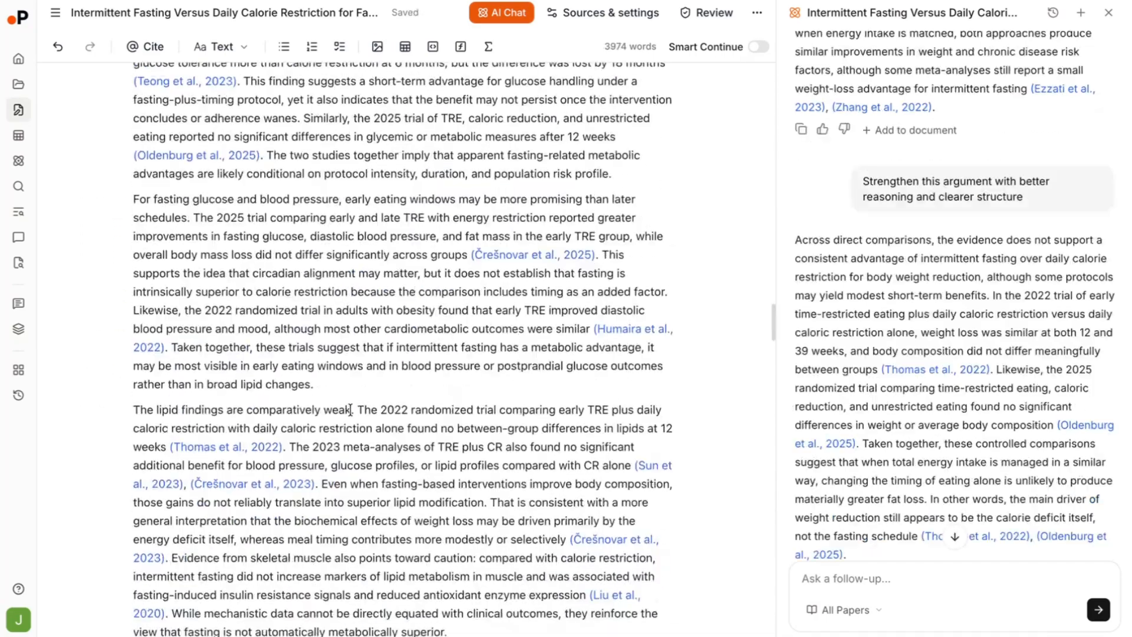
scroll(351, 409, down, 3)
scroll(351, 408, down, 5)
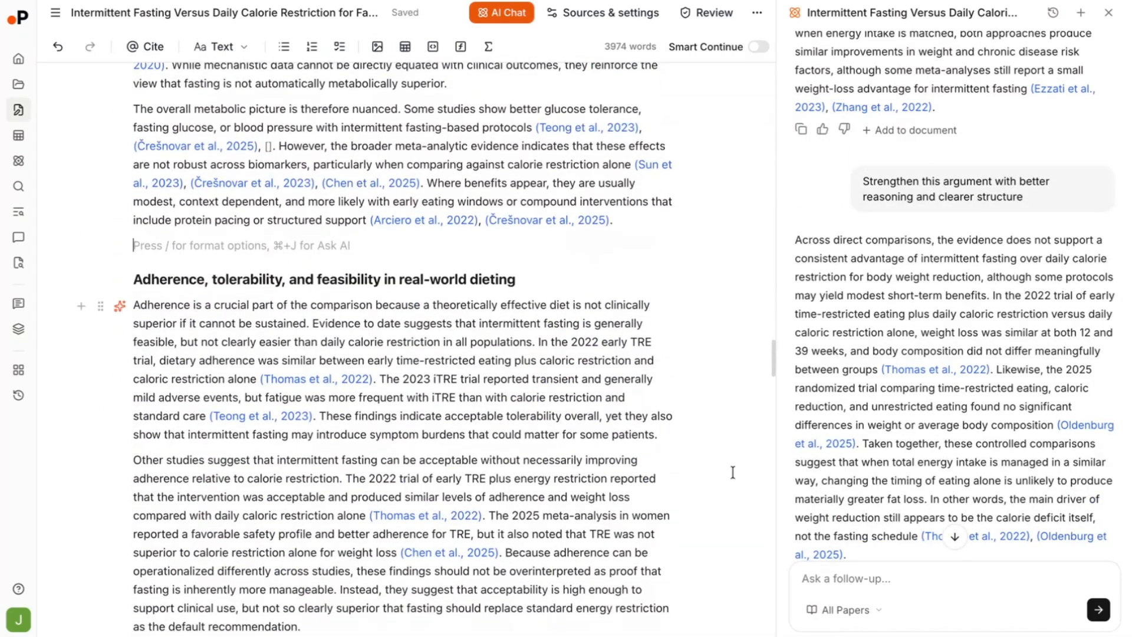
click(855, 577)
text(Write content for "Differences by population, fasting protocol, and intervention duration" with citations from recent papers. Compare how outcomes differ by population, fasting protocol, and intervention duration. Keep it clear, structured, and suitable for a research draft.)
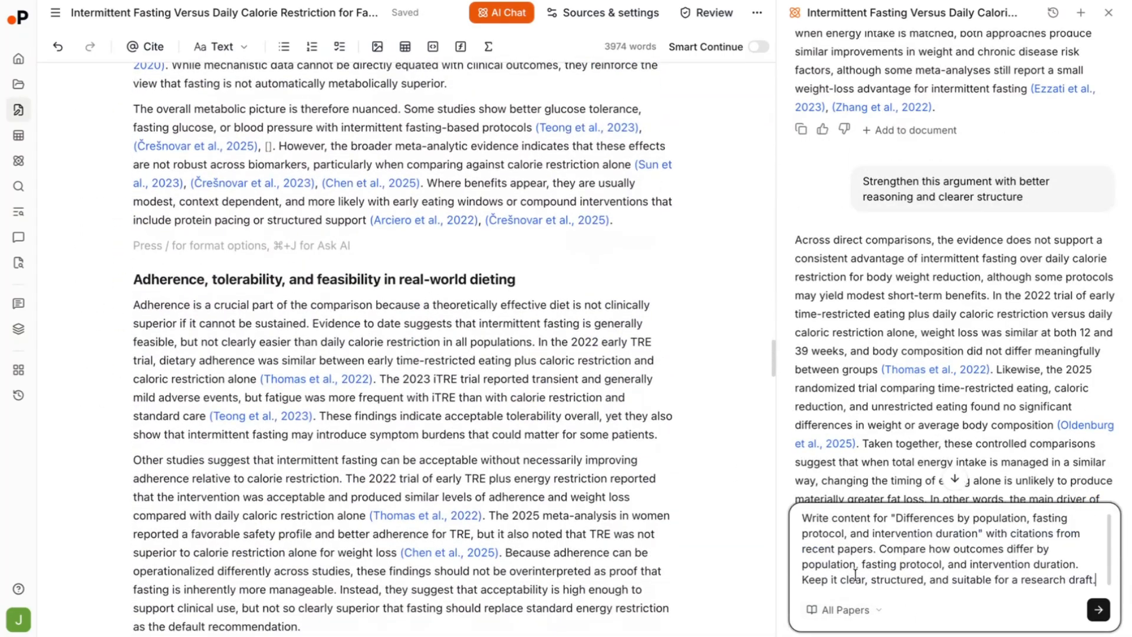
click(1090, 611)
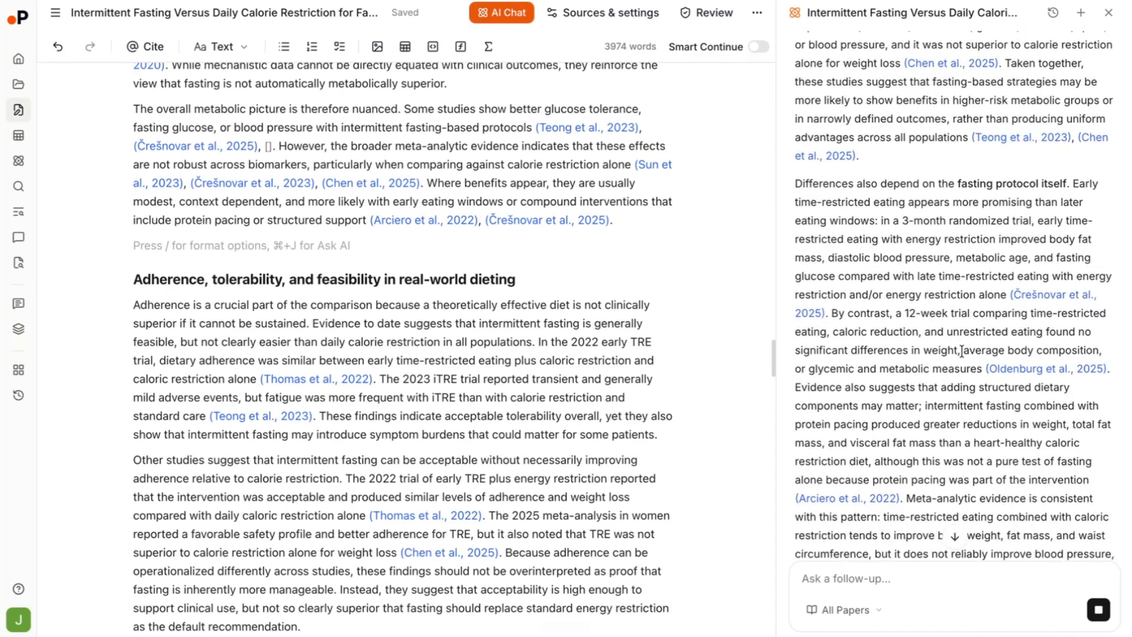
scroll(281, 575, up, 4)
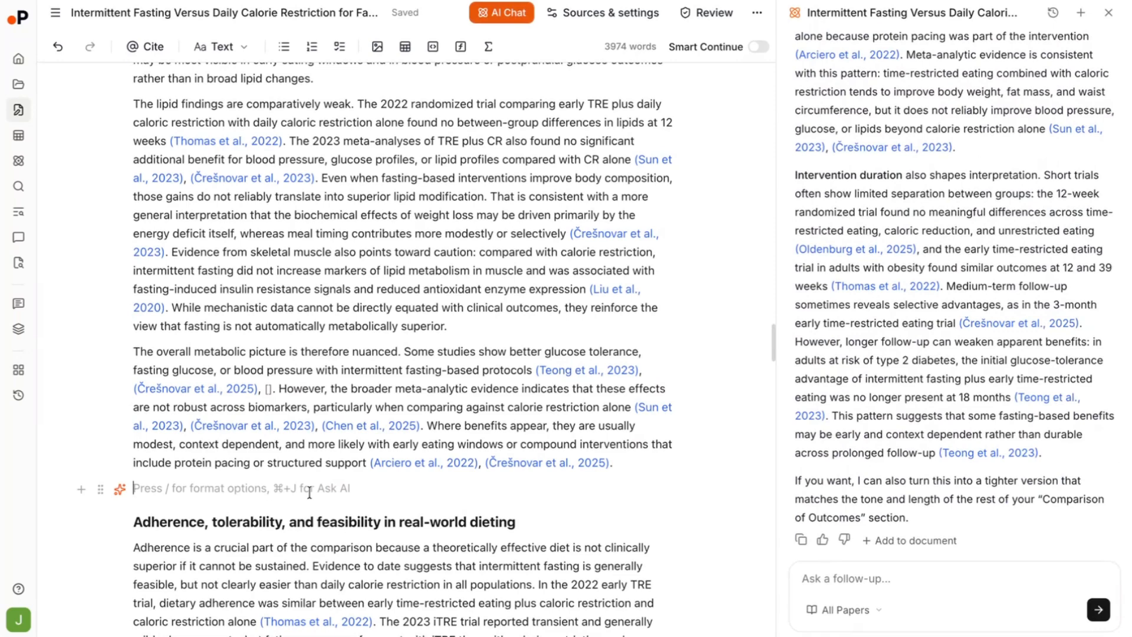
Add the chat's "Differences by Population, Fasting Protocol, and Intervention Duration" content above the "Adherence, tolerability, and feasibility" heading, and close AI Chat
click(929, 540)
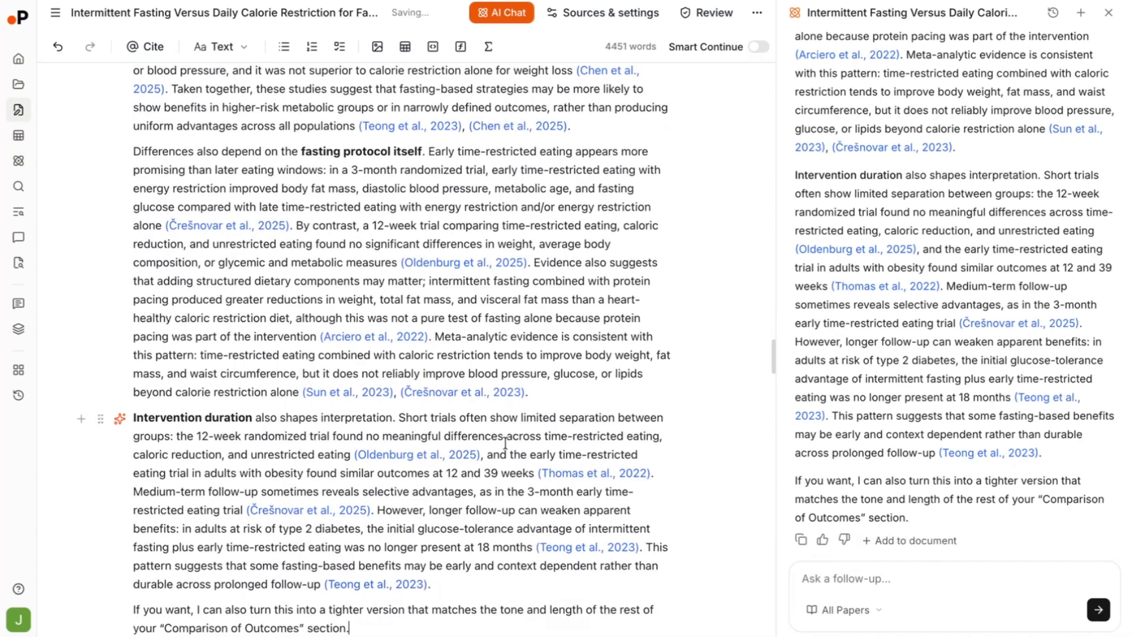
scroll(506, 442, up, 3)
scroll(506, 442, up, 8)
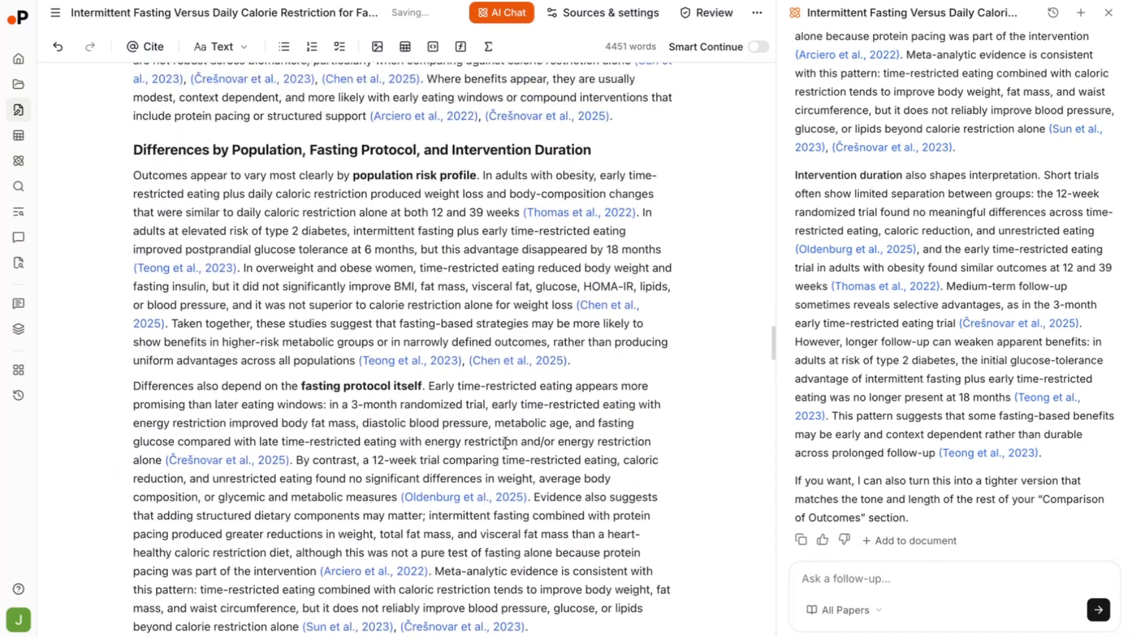
click(1110, 13)
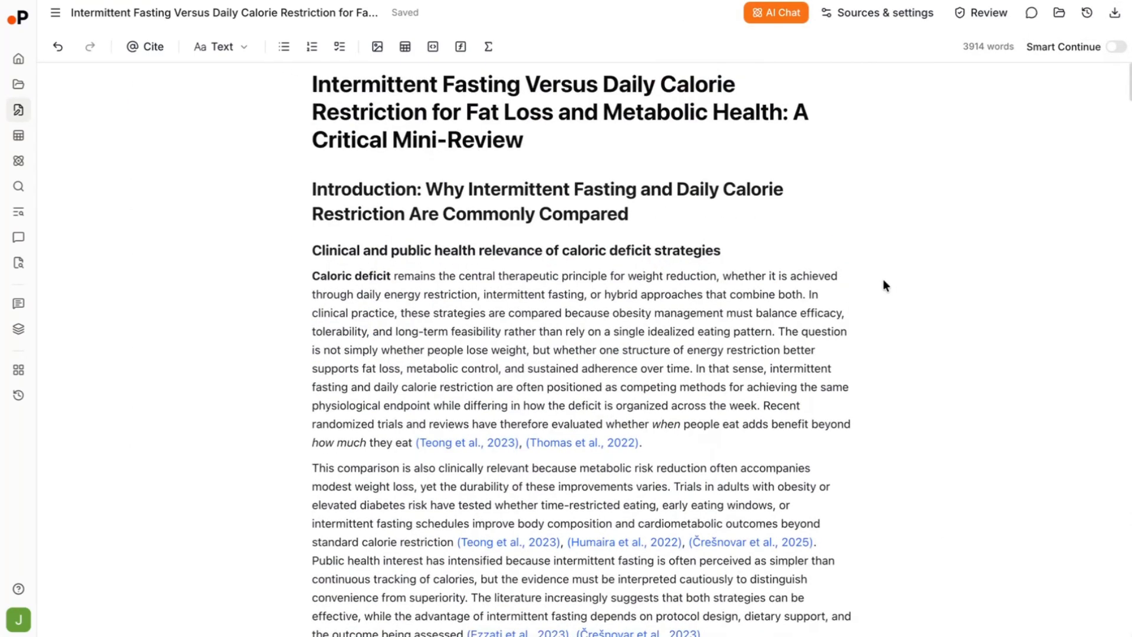
Review the document's prompt and citation settings, and look through its list of papers included for citations
click(869, 18)
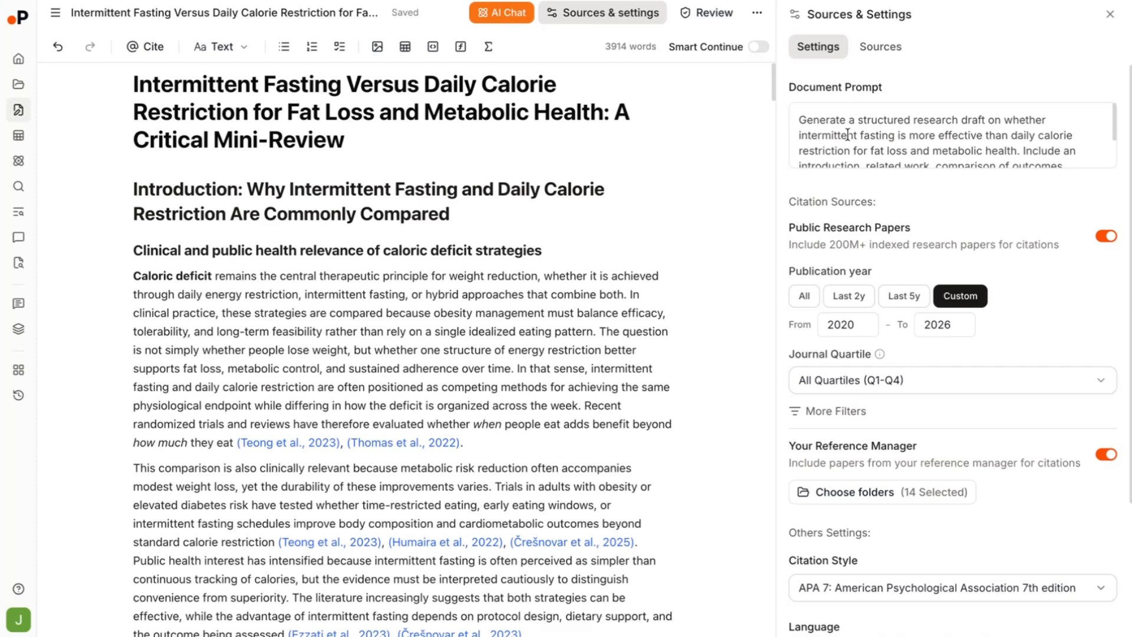
scroll(848, 134, down, 1)
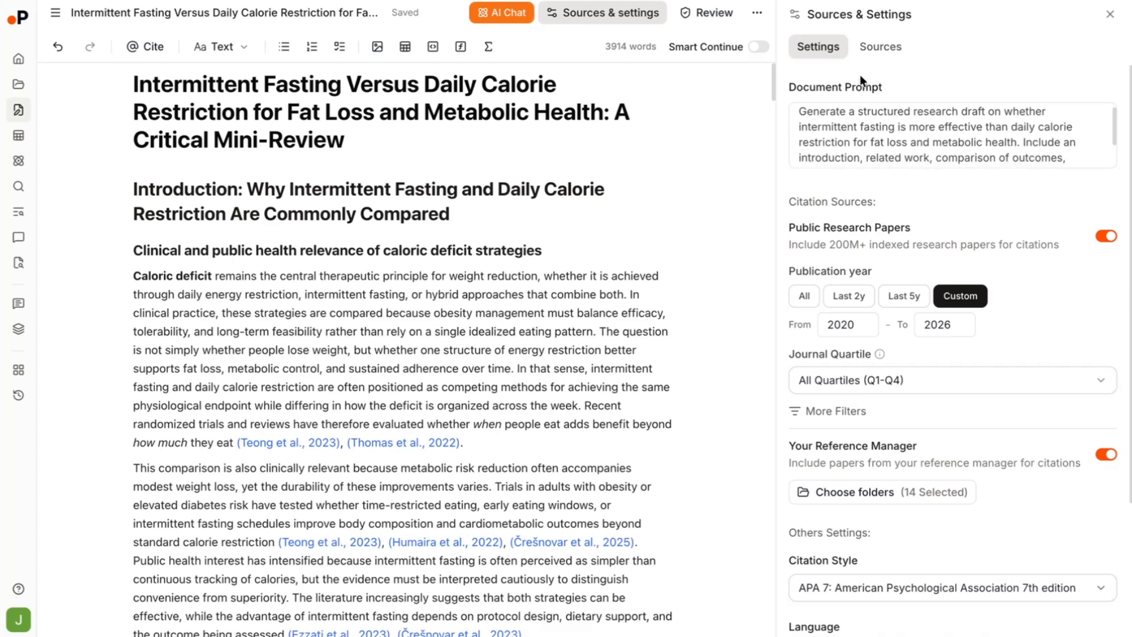
click(873, 59)
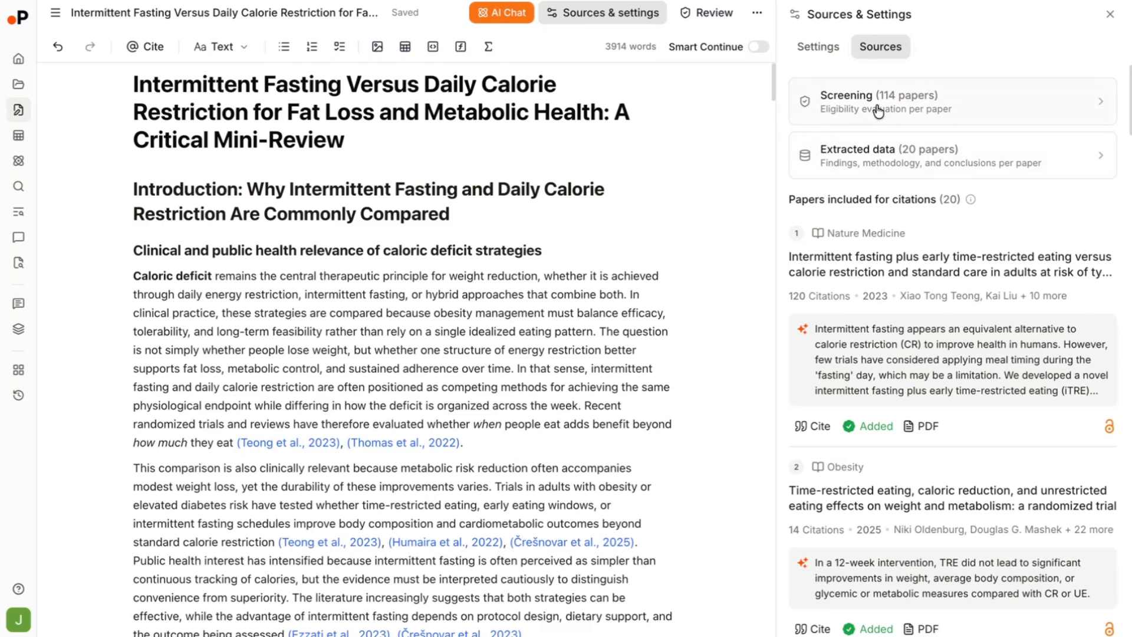
scroll(872, 194, down, 2)
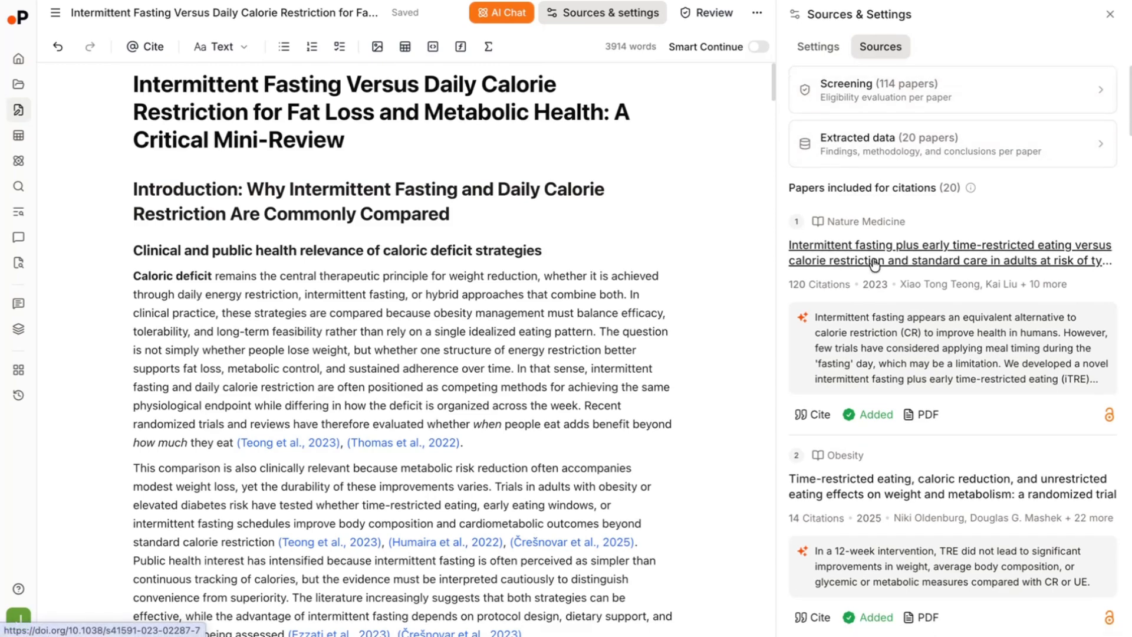
scroll(873, 264, down, 20)
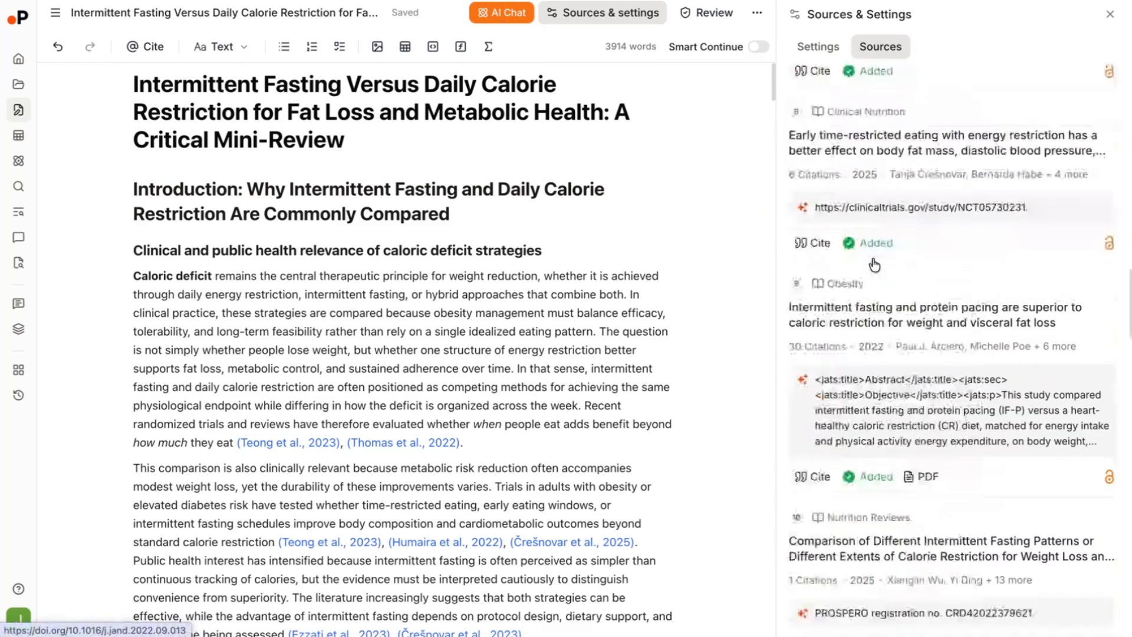
scroll(872, 257, down, 20)
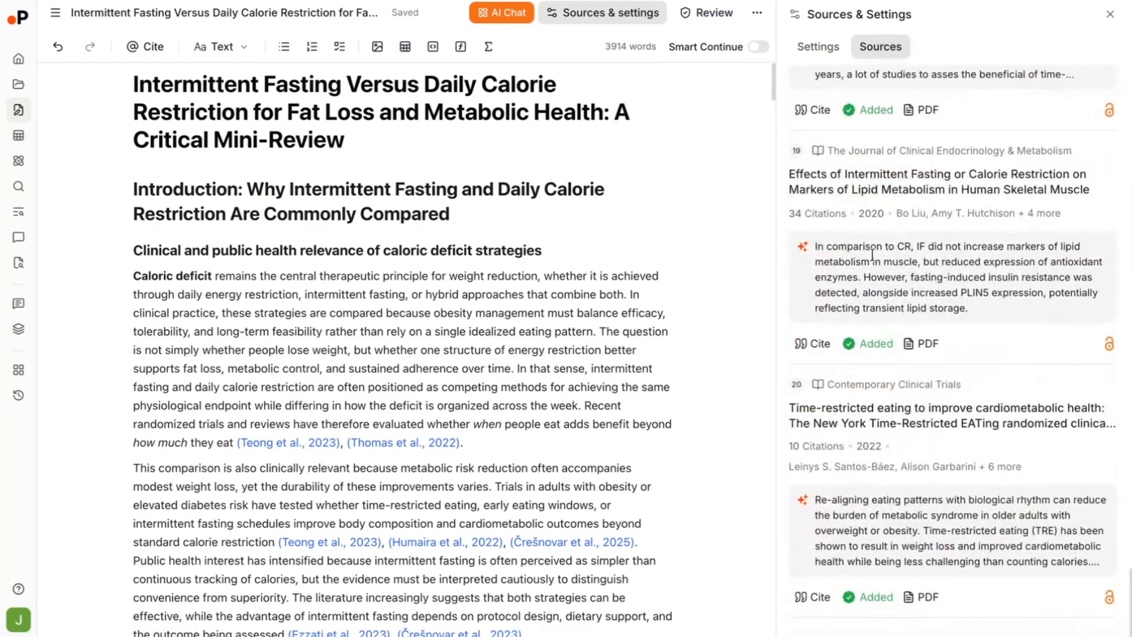
scroll(872, 254, up, 20)
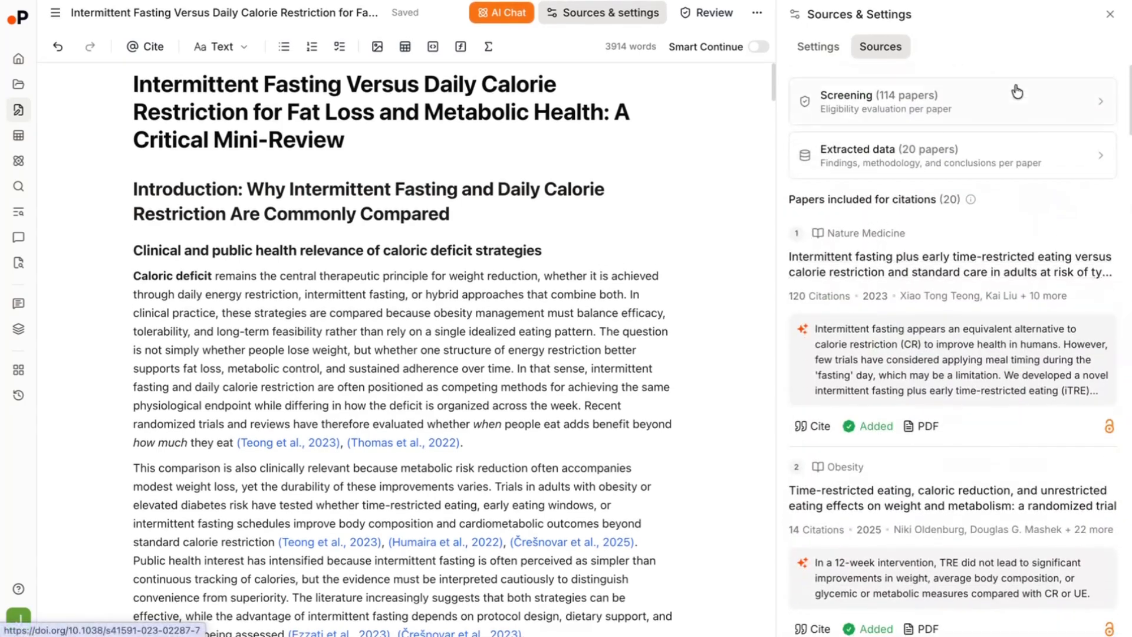
click(1111, 13)
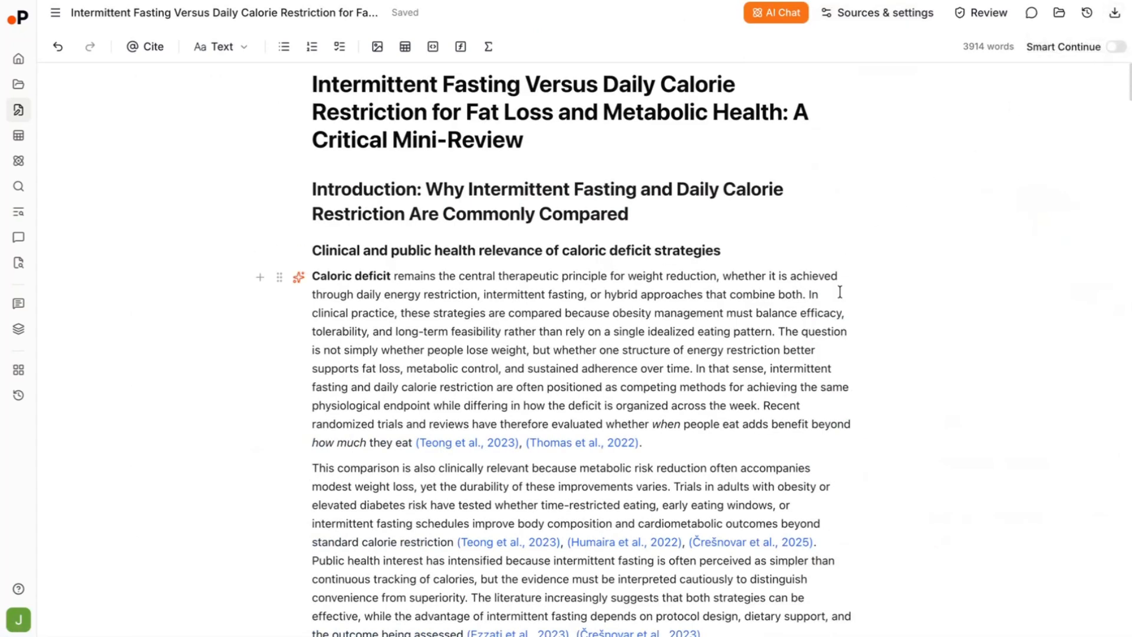
Enable Smart Continue and accept its suggested continuation at the end of the first paragraph of the "Systematic reviews on intermittent fasting" subsection
scroll(736, 430, down, 10)
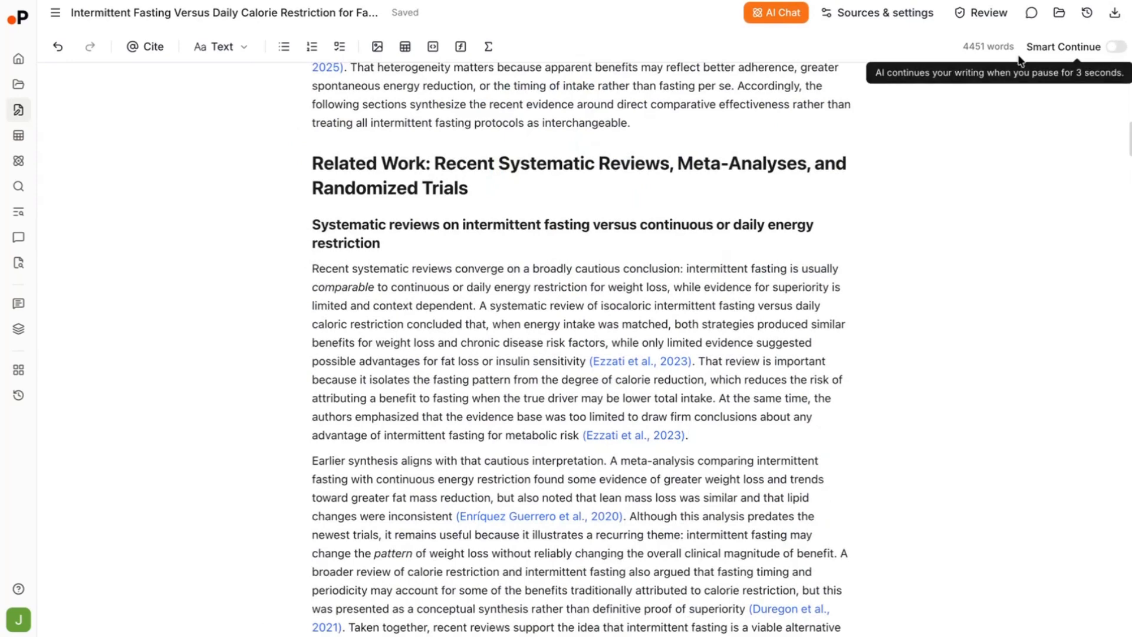
click(1116, 48)
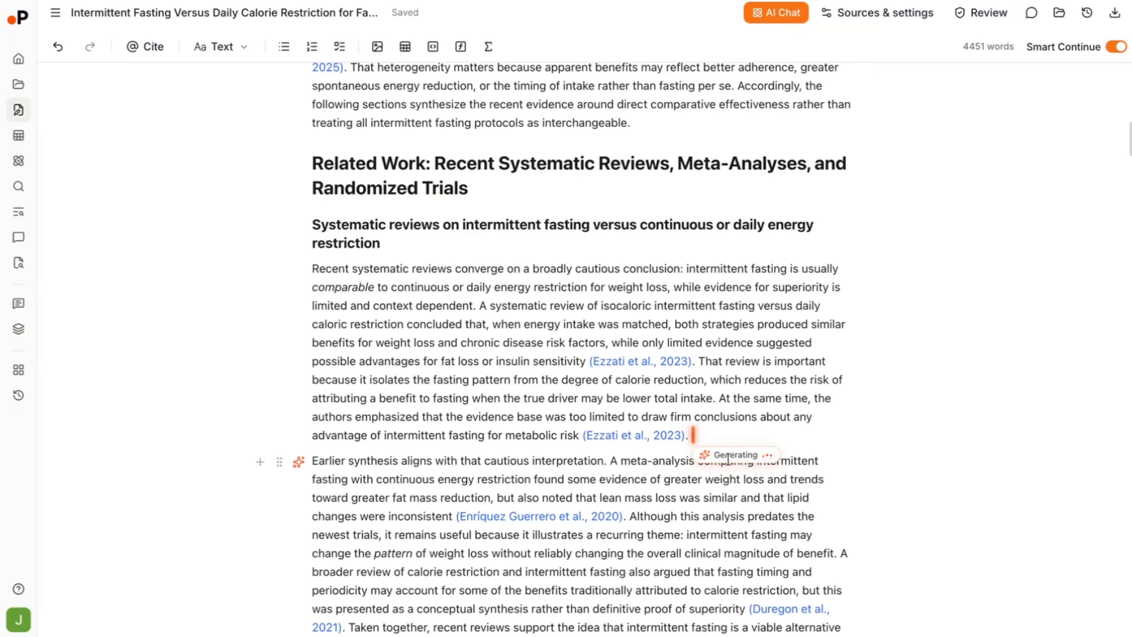
scroll(735, 497, down, 1)
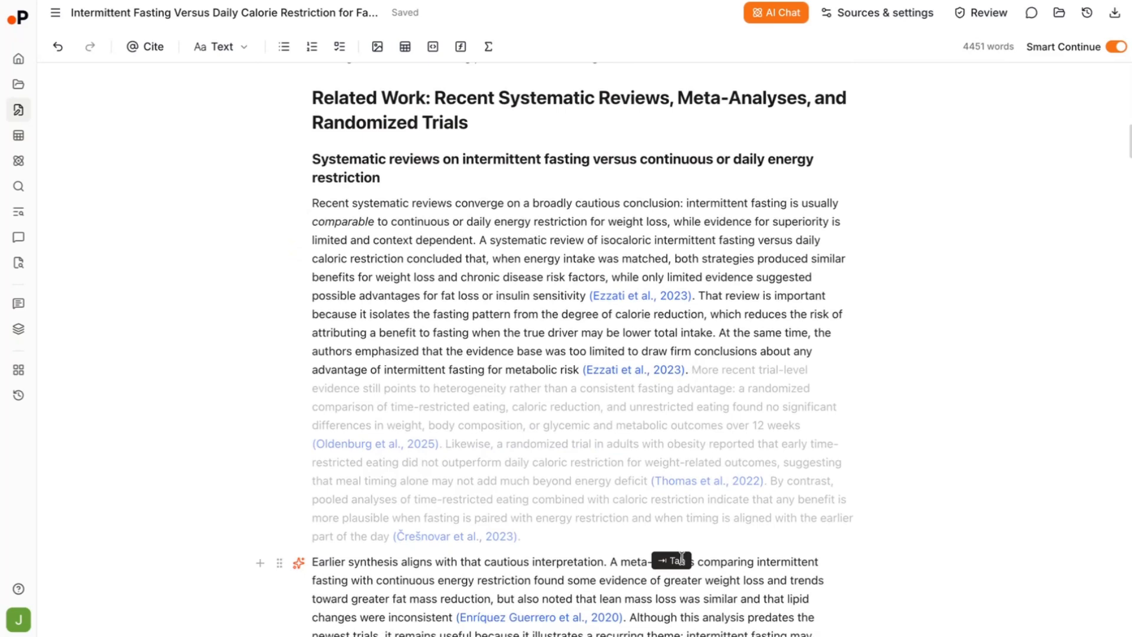
key(Tab)
click(672, 536)
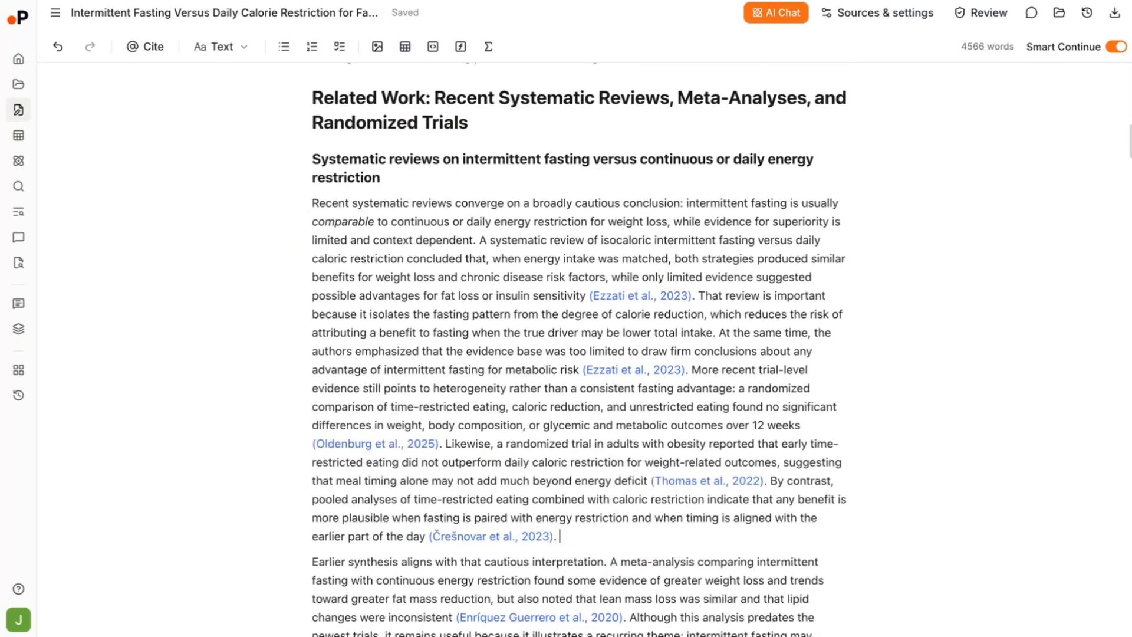
Add a new paragraph above "Earlier synthesis aligns with that cautious interpretation" using Smart Continue's suggested text
key(Return)
scroll(579, 358, down, 1)
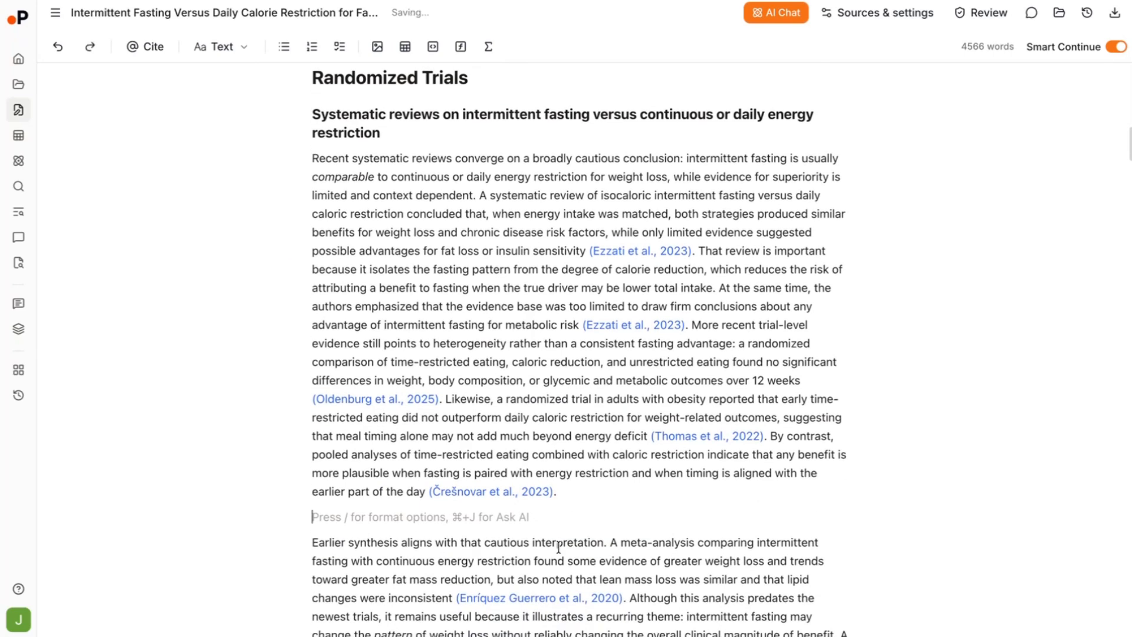
key(BackSpace)
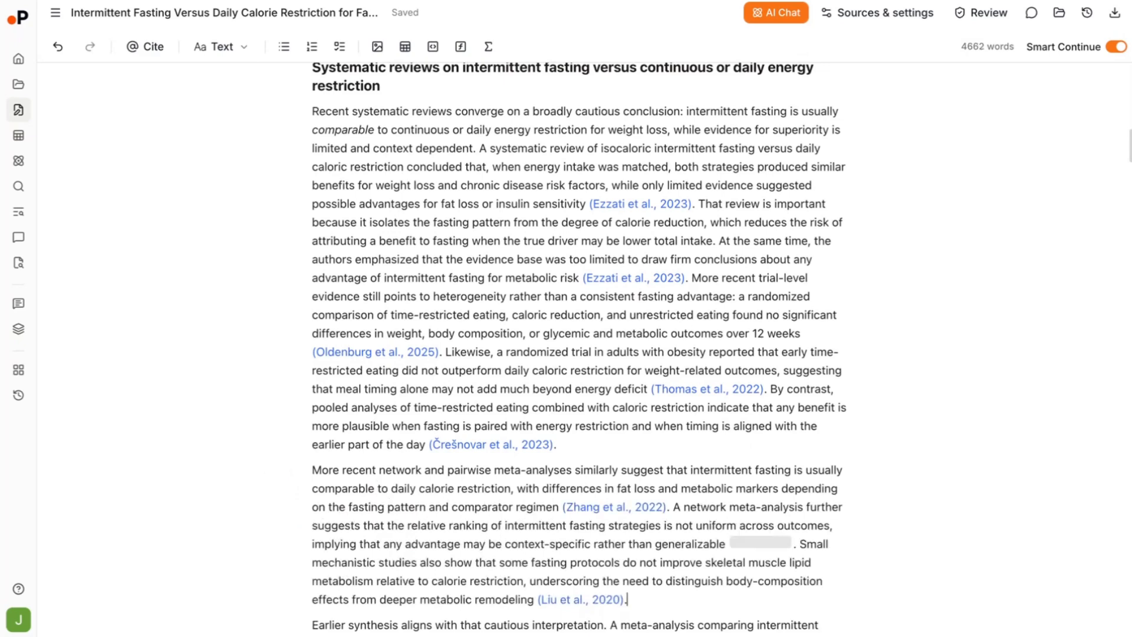
key(Tab)
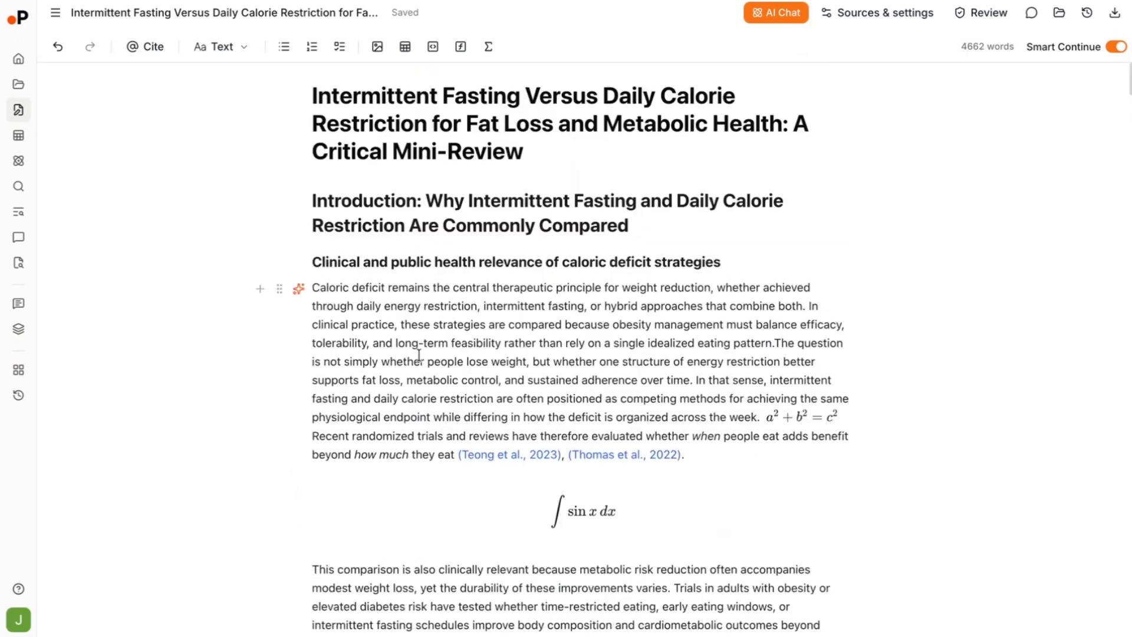
Attach the comment "Review required" to the opening words of the introduction's "Caloric deficit" paragraph, and close the comments
click(1031, 19)
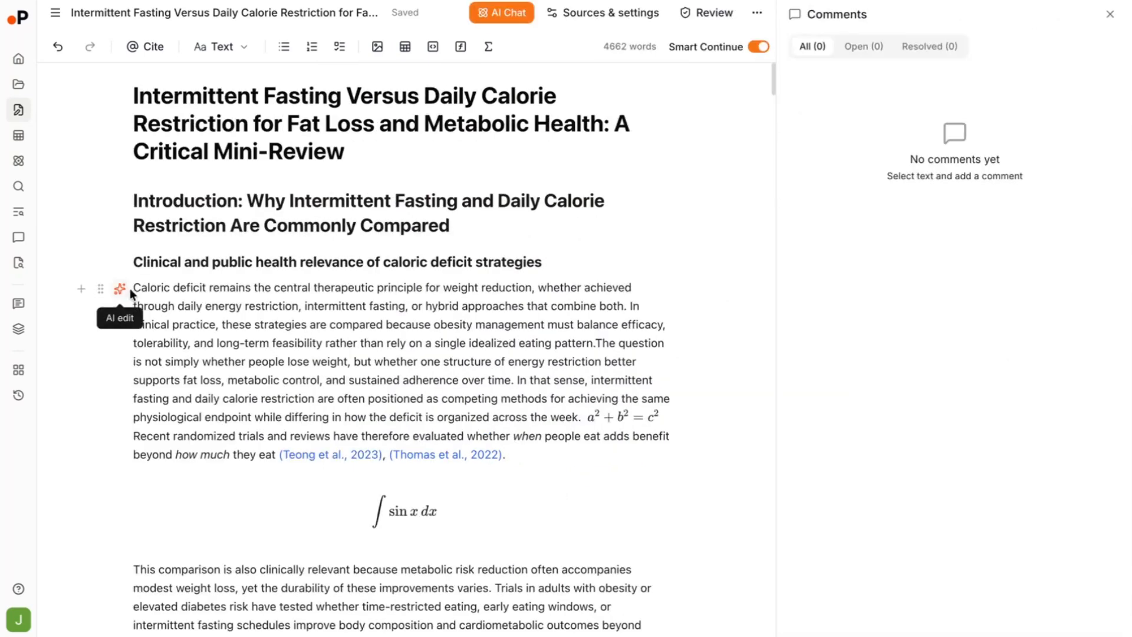
drag(135, 288, 353, 306)
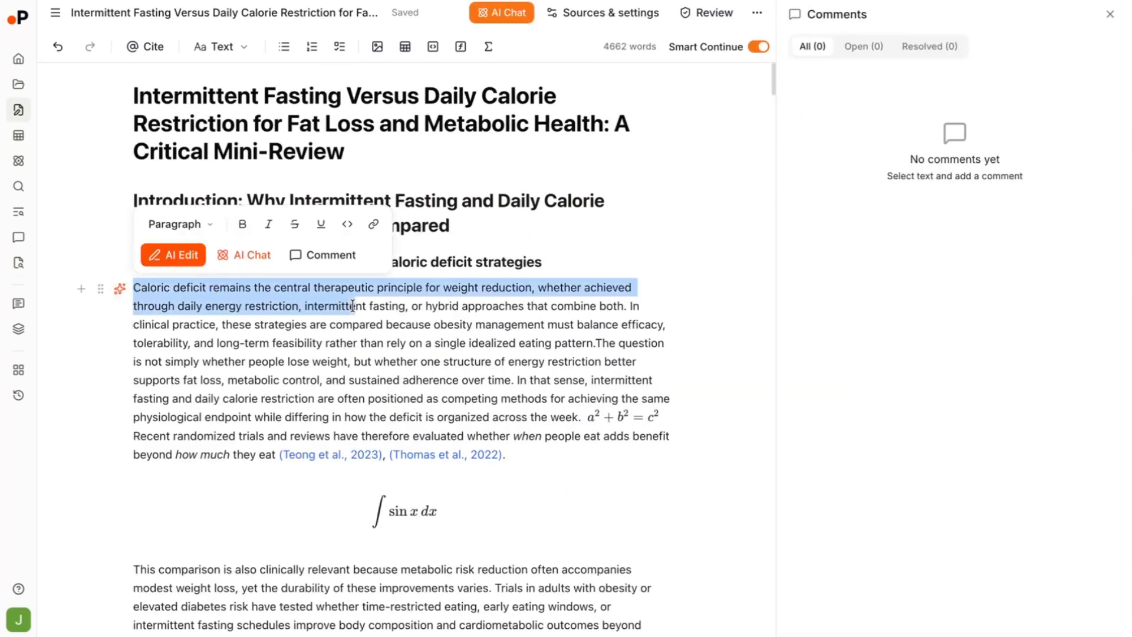
click(331, 256)
text(Review required)
key(Return)
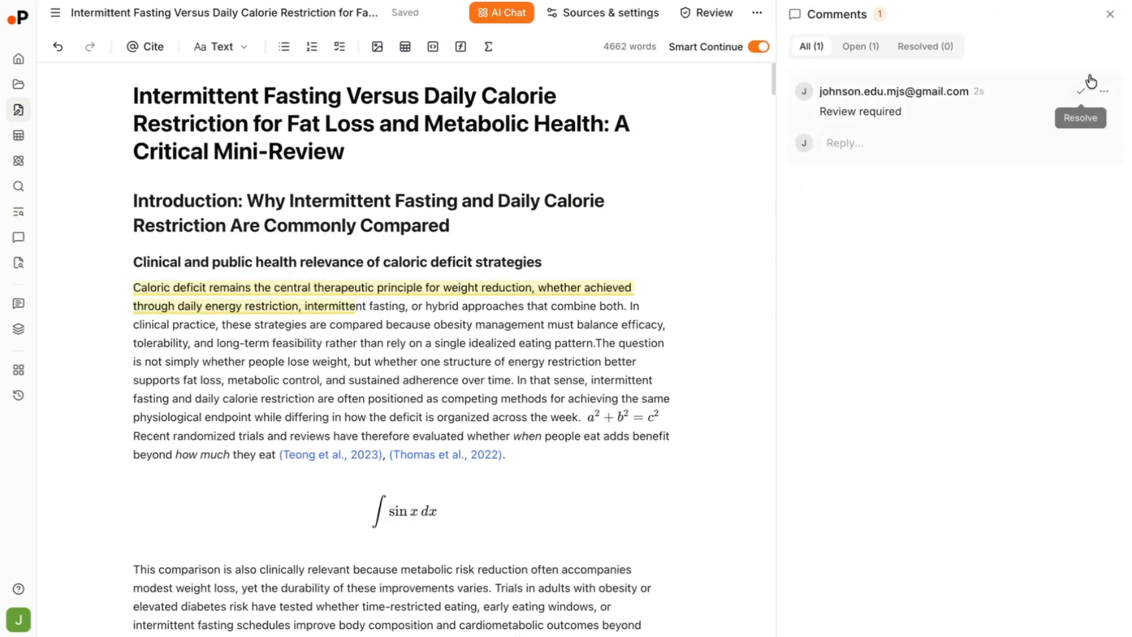
click(1111, 15)
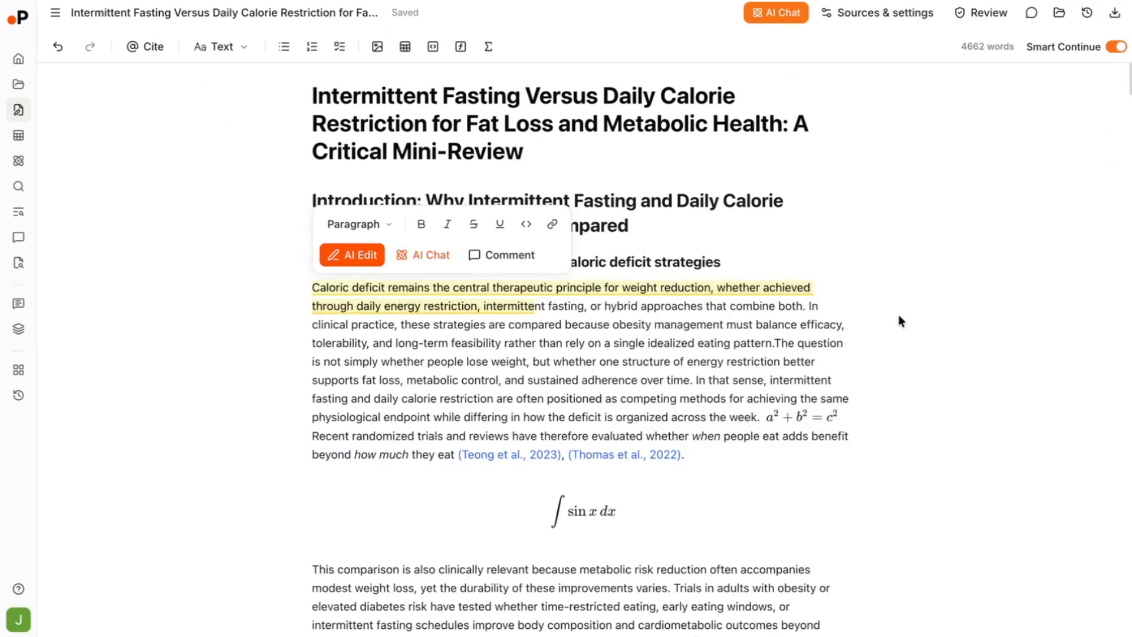
Open the Reference Manager beside the document and turn off Smart Continue
click(1060, 12)
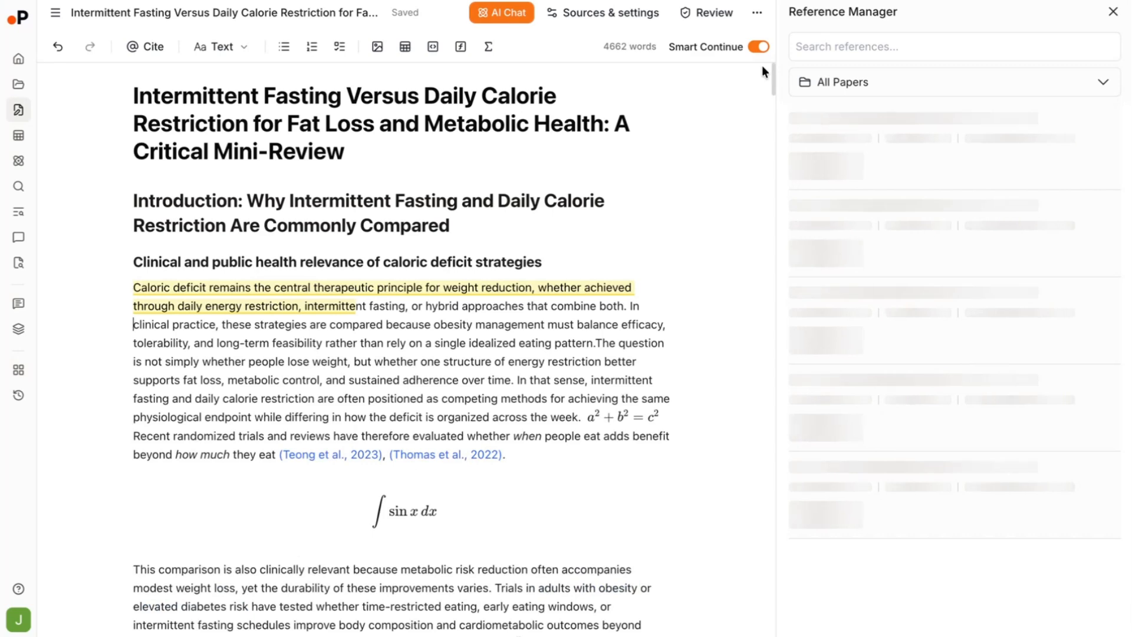
click(759, 46)
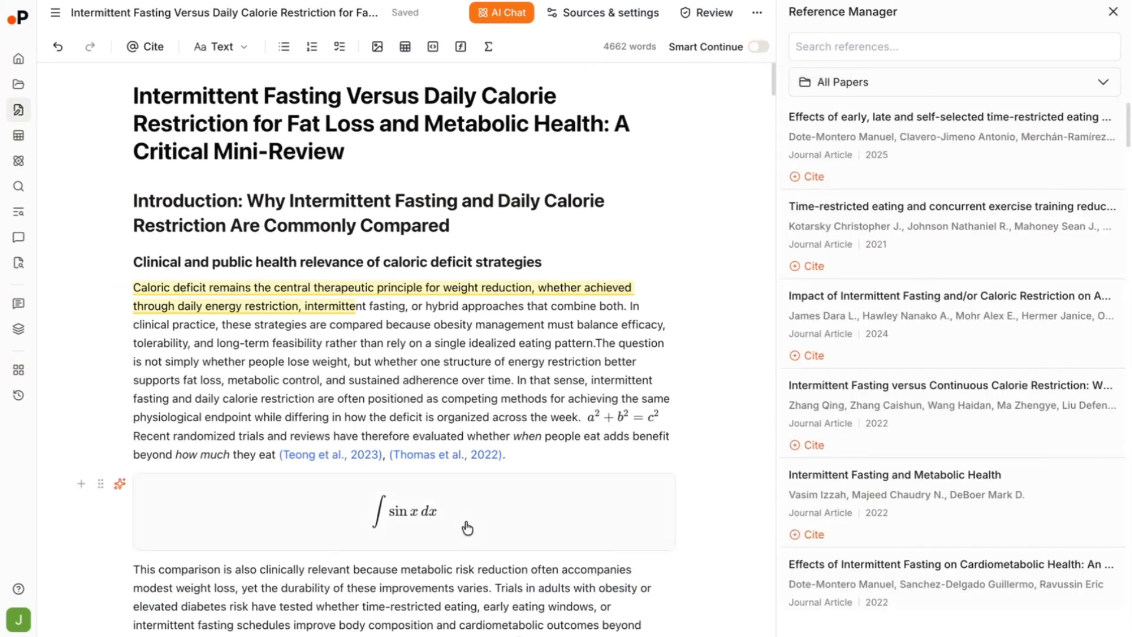
Insert an inline citation of the 2025 "Effects of early, late and self-selected time-restricted eating" paper on a new line above the integral equation
key(Return)
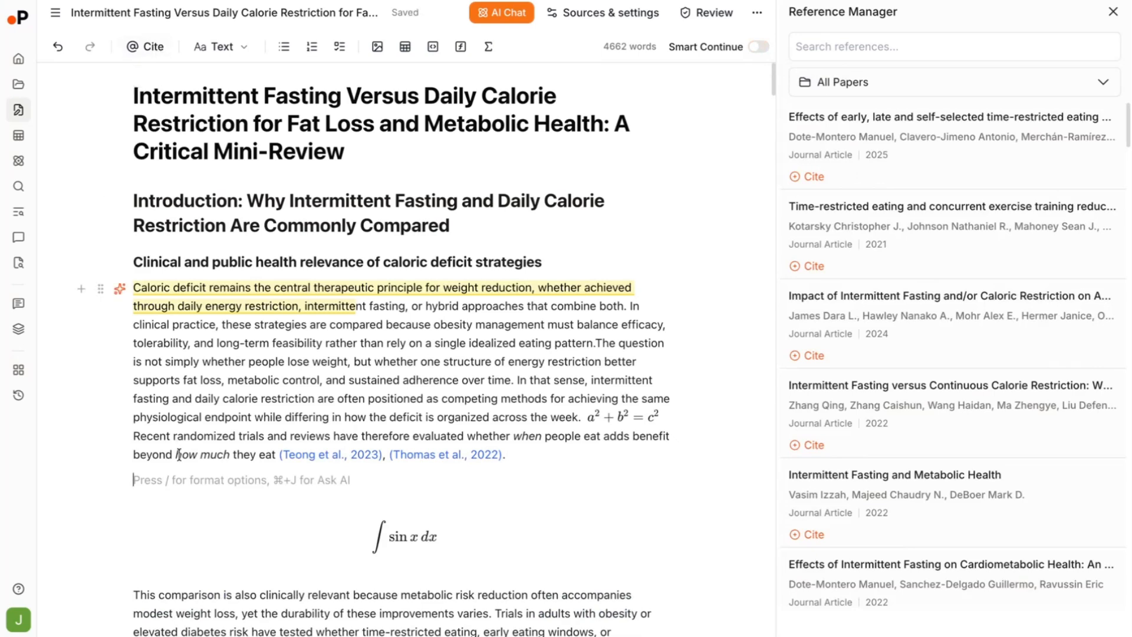
scroll(145, 73, down, 1)
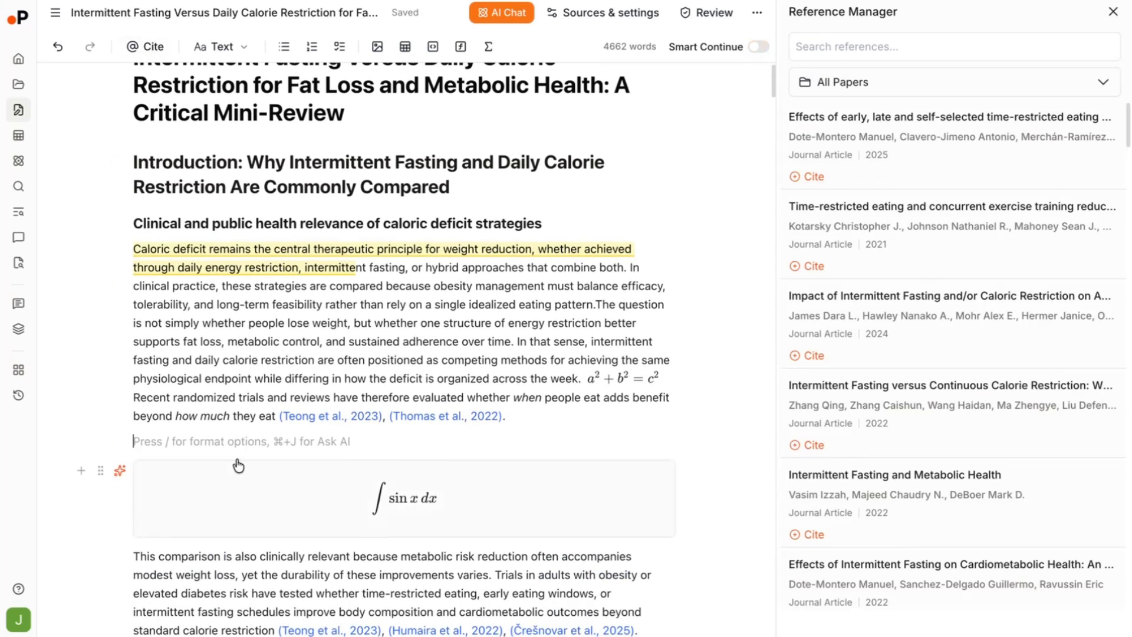
text(@)
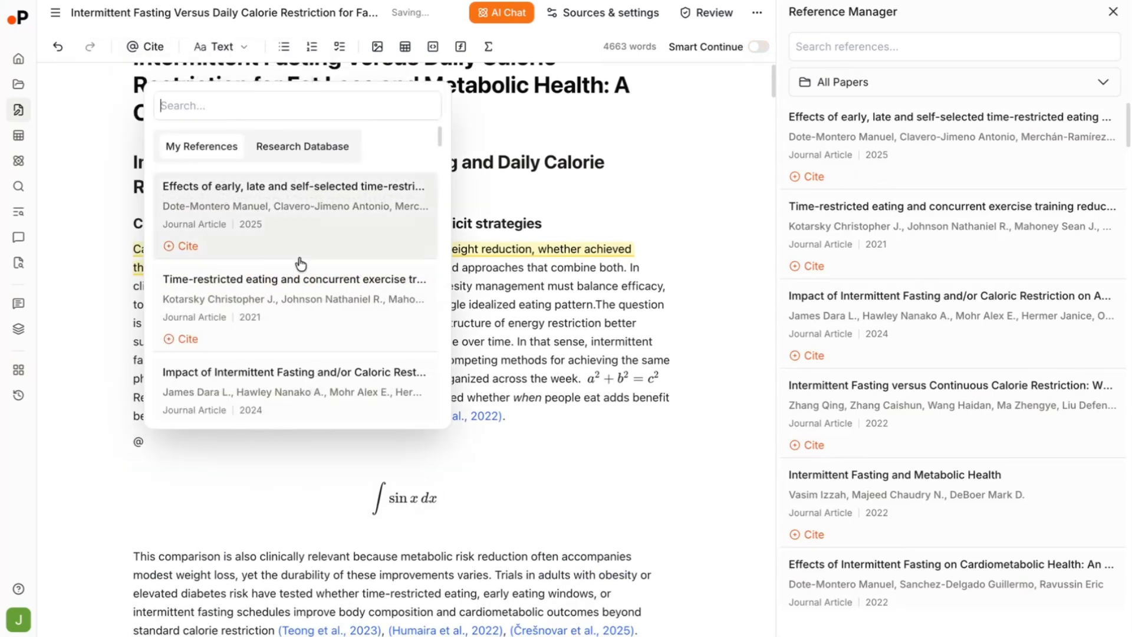
key(Escape)
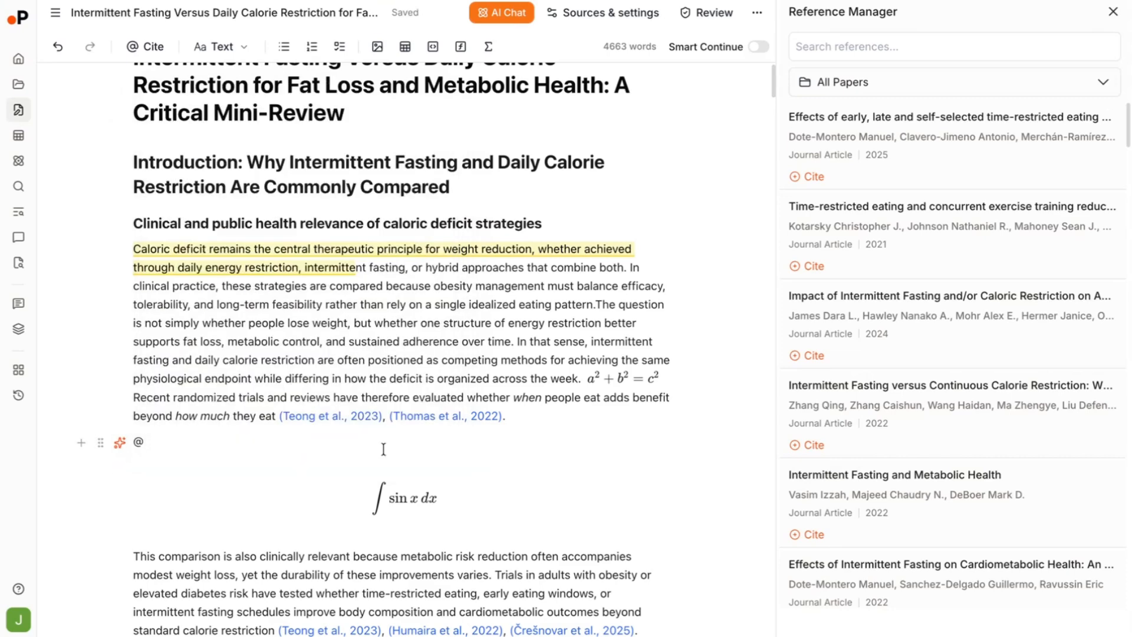
scroll(383, 450, down, 2)
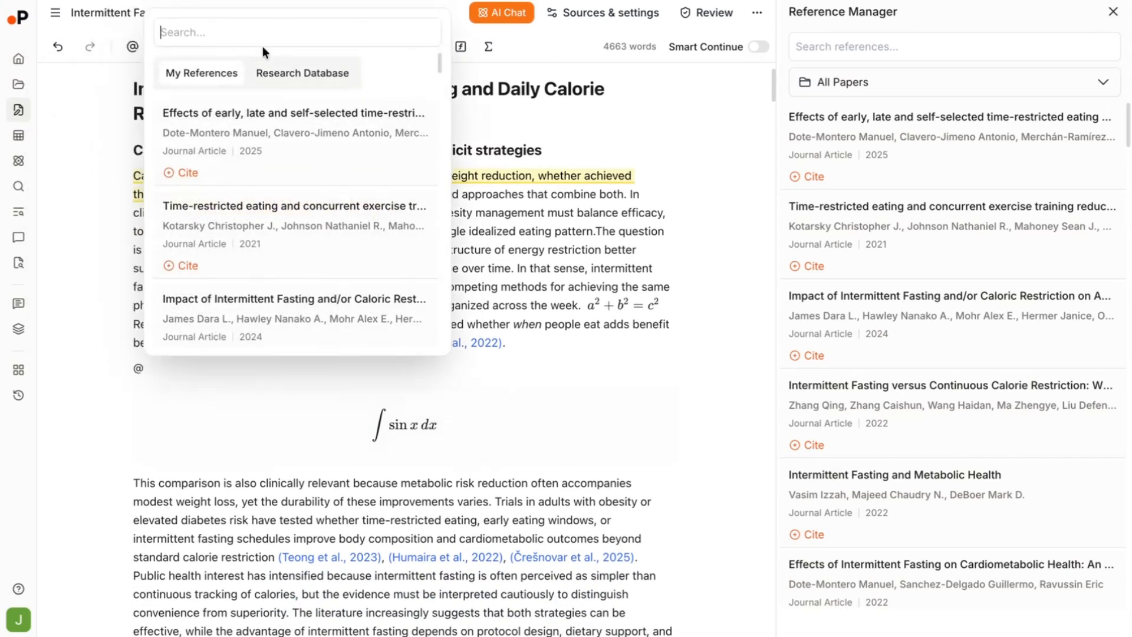
click(188, 173)
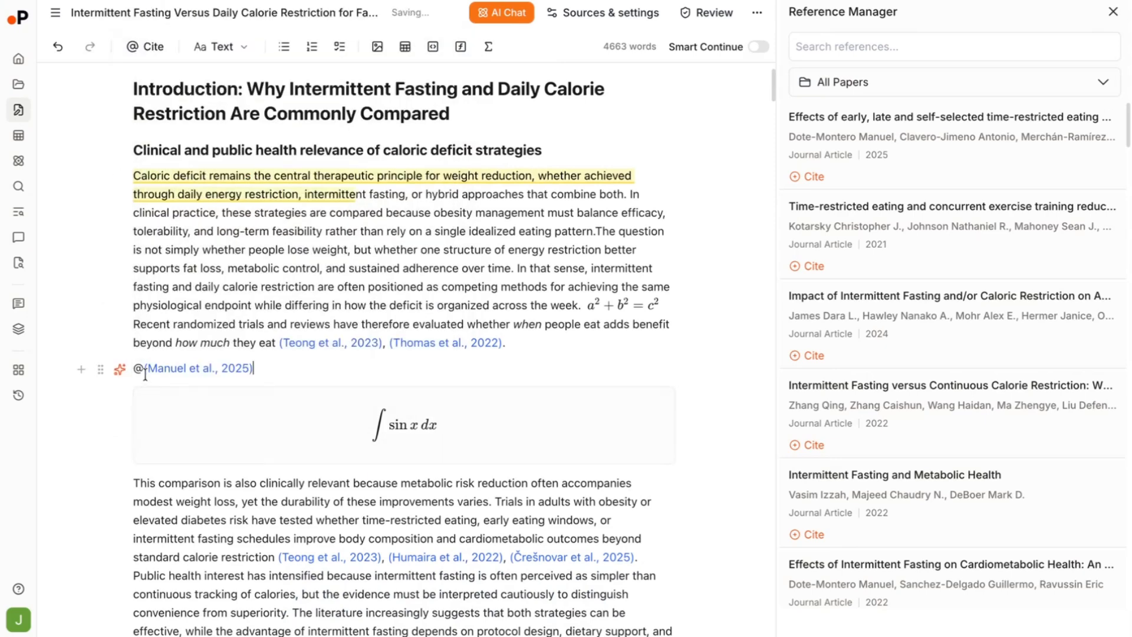
Check the citation picker's Research Database and My References sources, look through the references, and close the Reference Manager
click(142, 53)
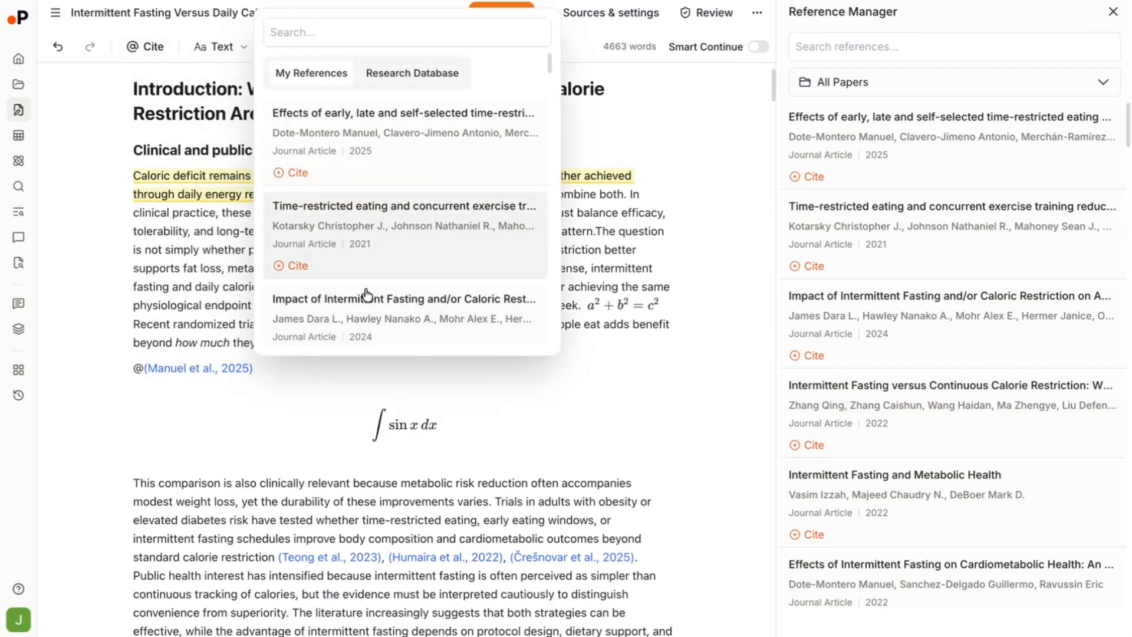
click(392, 76)
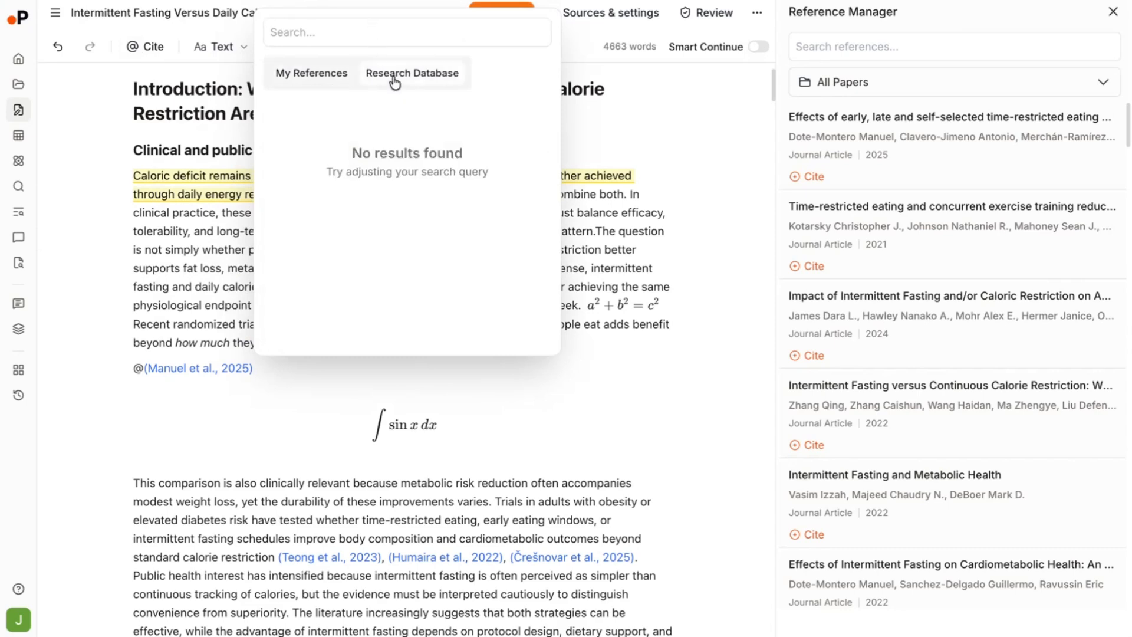
click(318, 74)
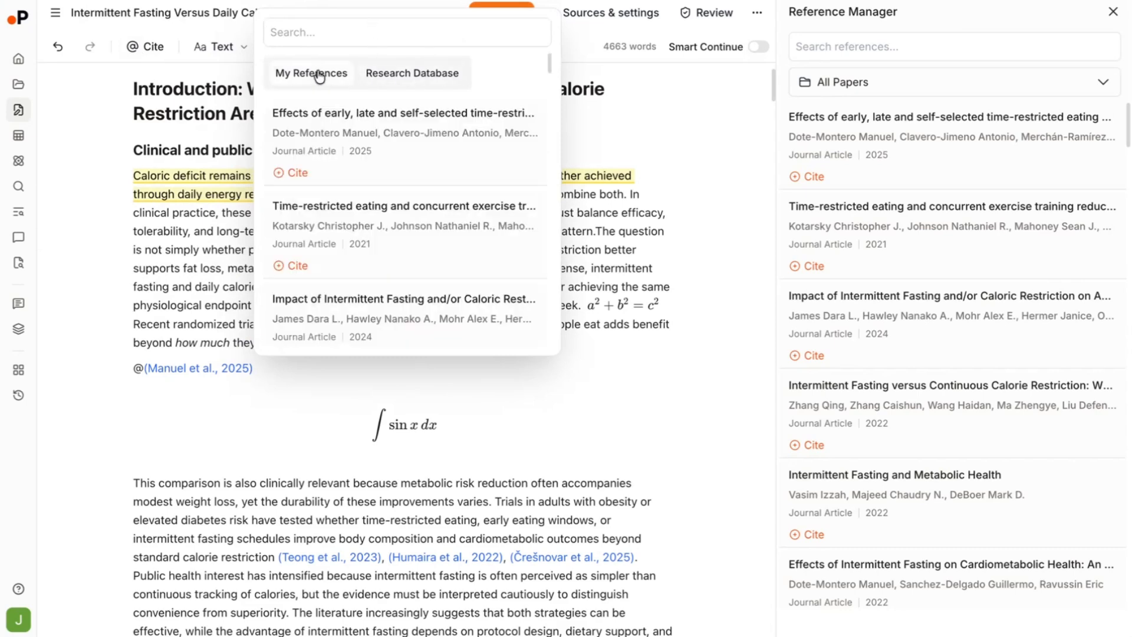
click(730, 339)
scroll(938, 113, down, 1)
scroll(936, 107, down, 5)
scroll(935, 107, up, 5)
click(1109, 12)
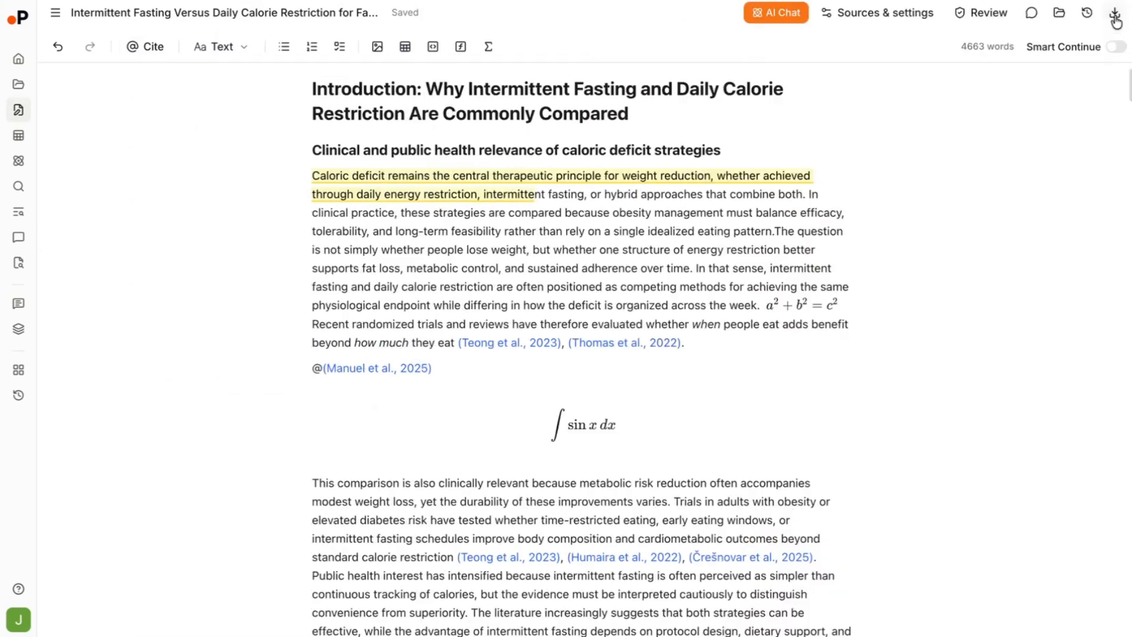
Check which review tools are offered for the document
click(987, 16)
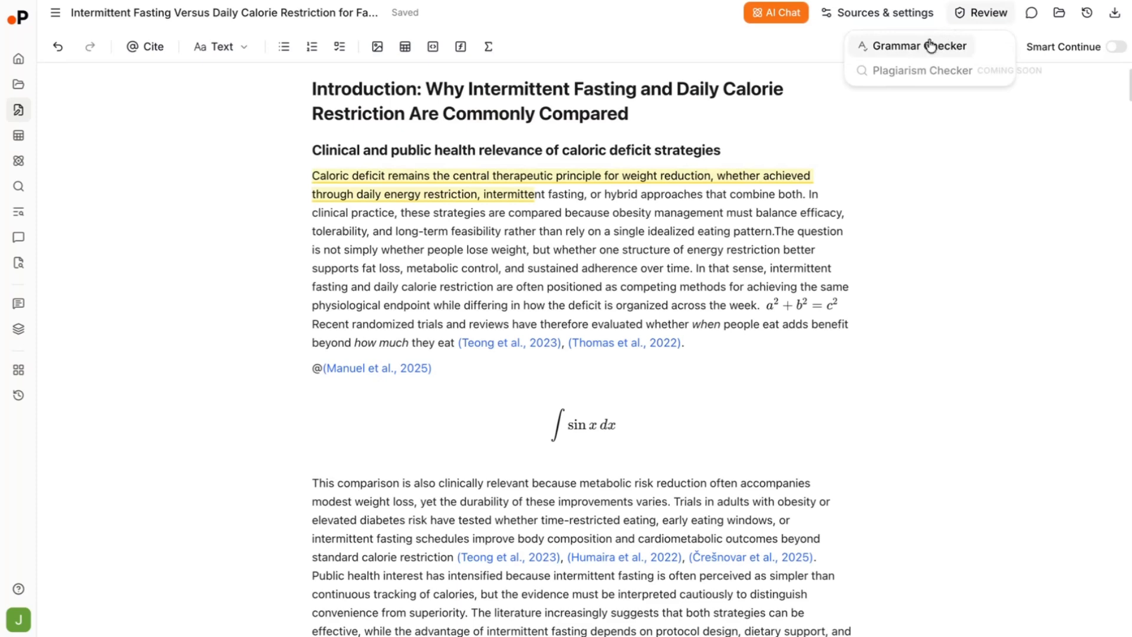
click(986, 13)
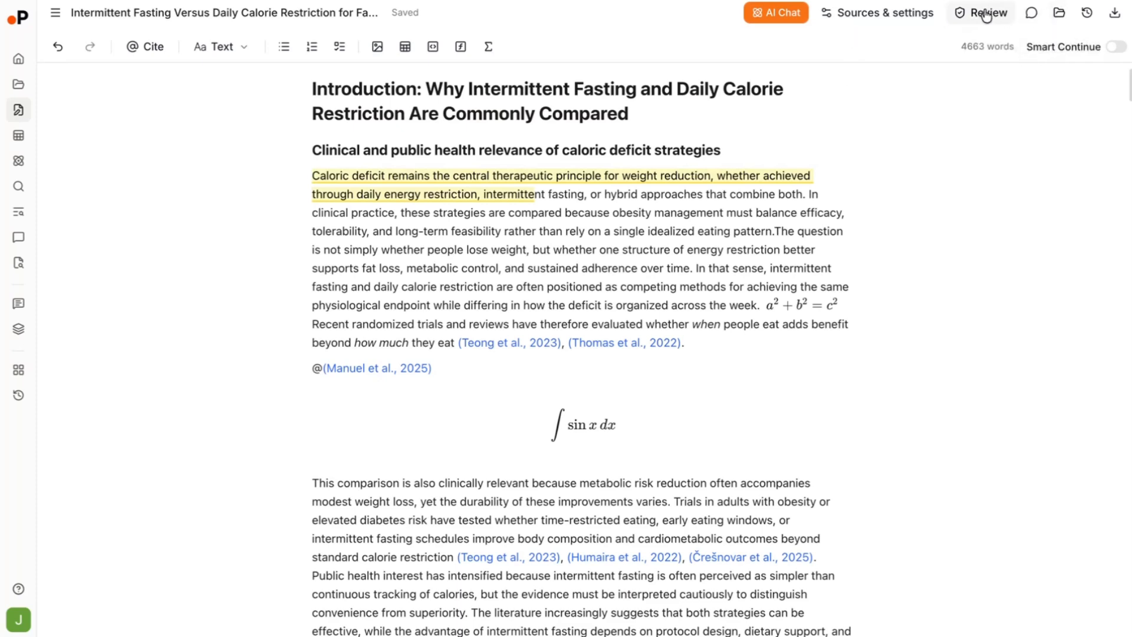
Preview Version 1, Version 2 and the current version in the document's version history, and close the history without restoring any of them
click(1087, 14)
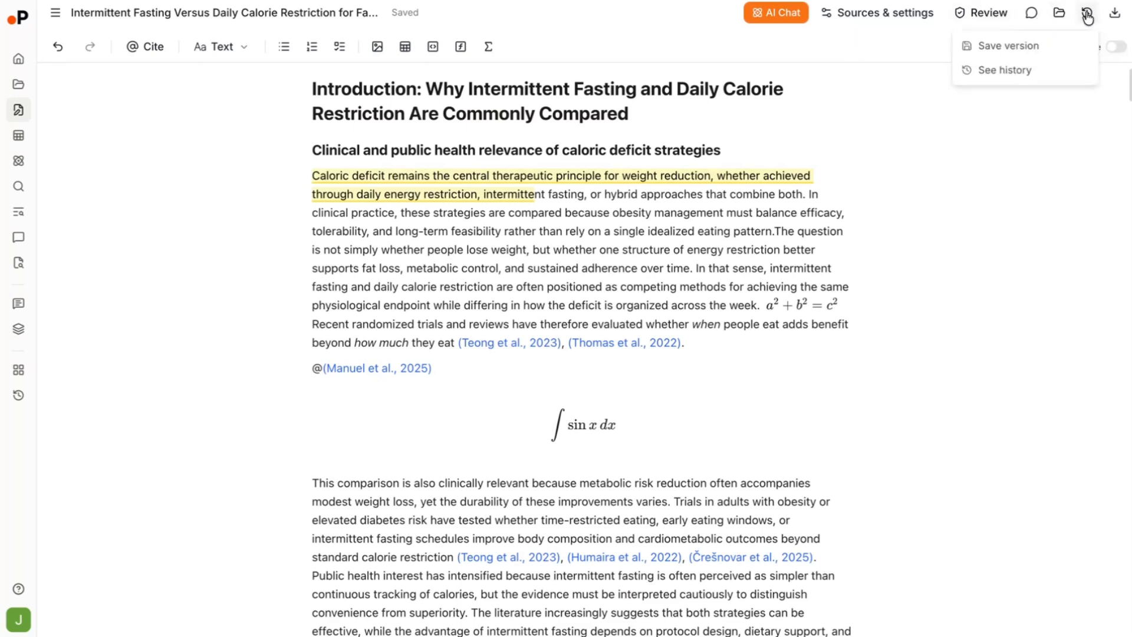
click(1027, 72)
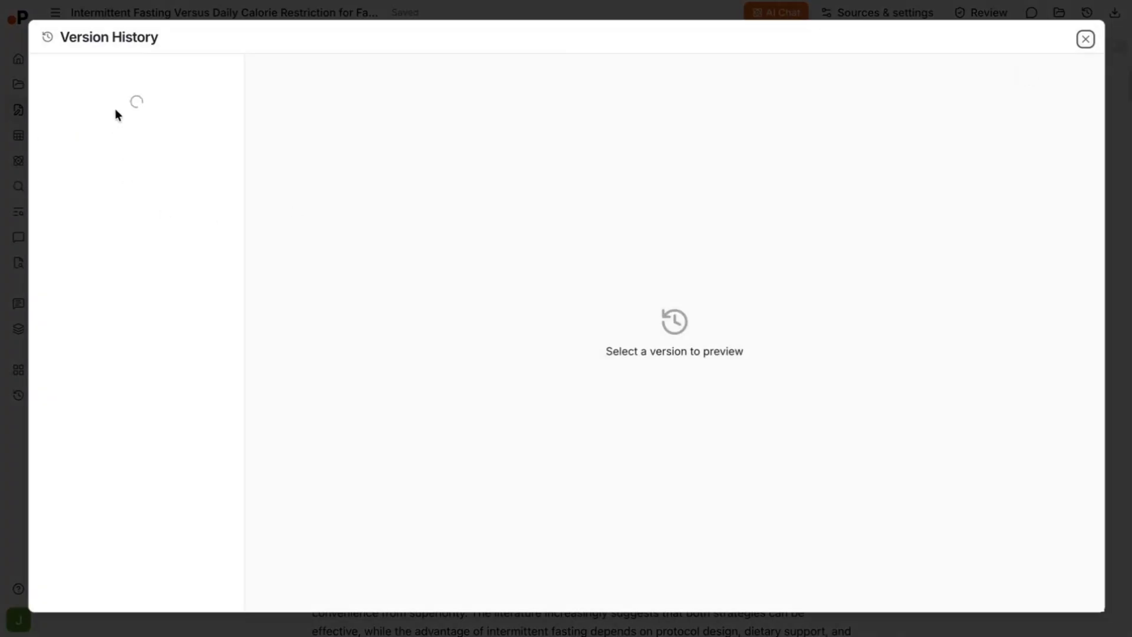
click(141, 253)
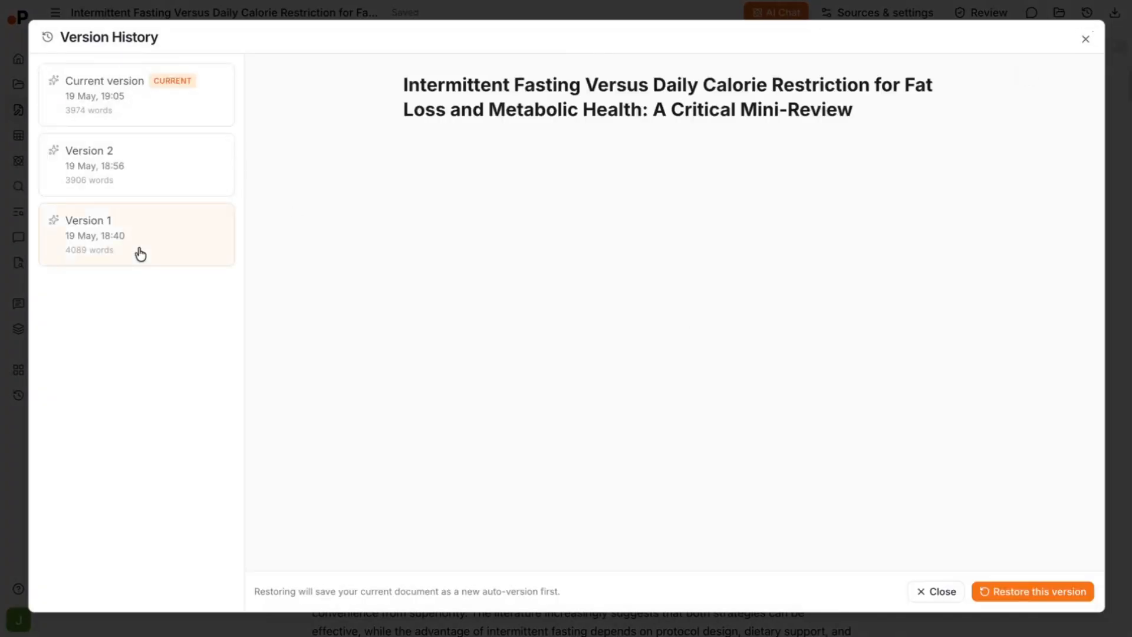
click(161, 190)
click(164, 125)
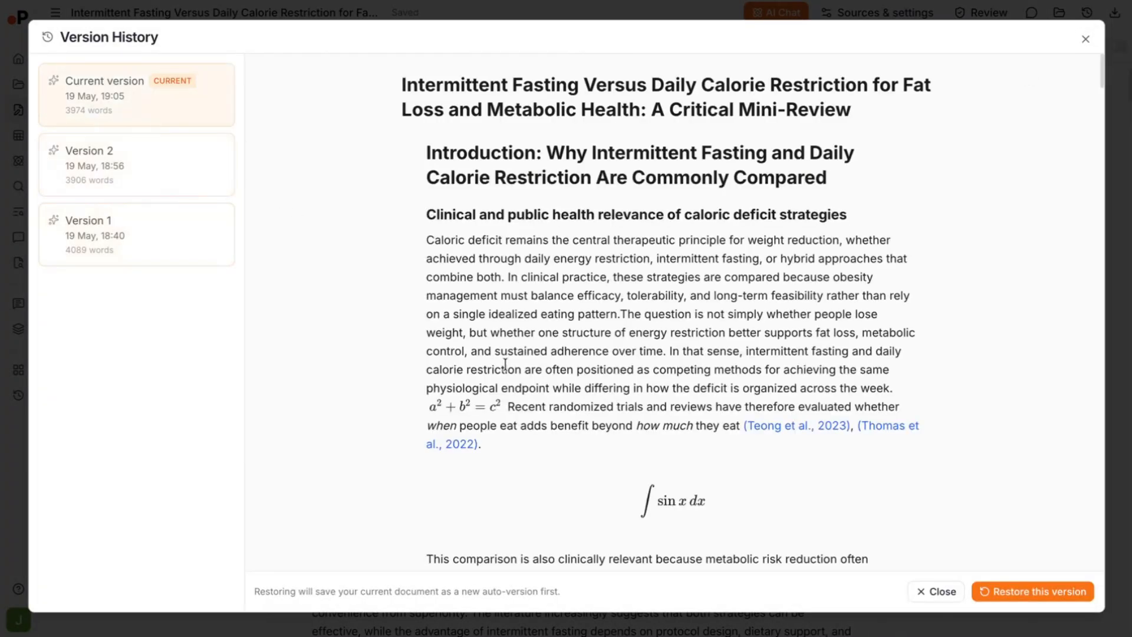
click(1086, 38)
Show the file formats available for downloading the document
click(1116, 12)
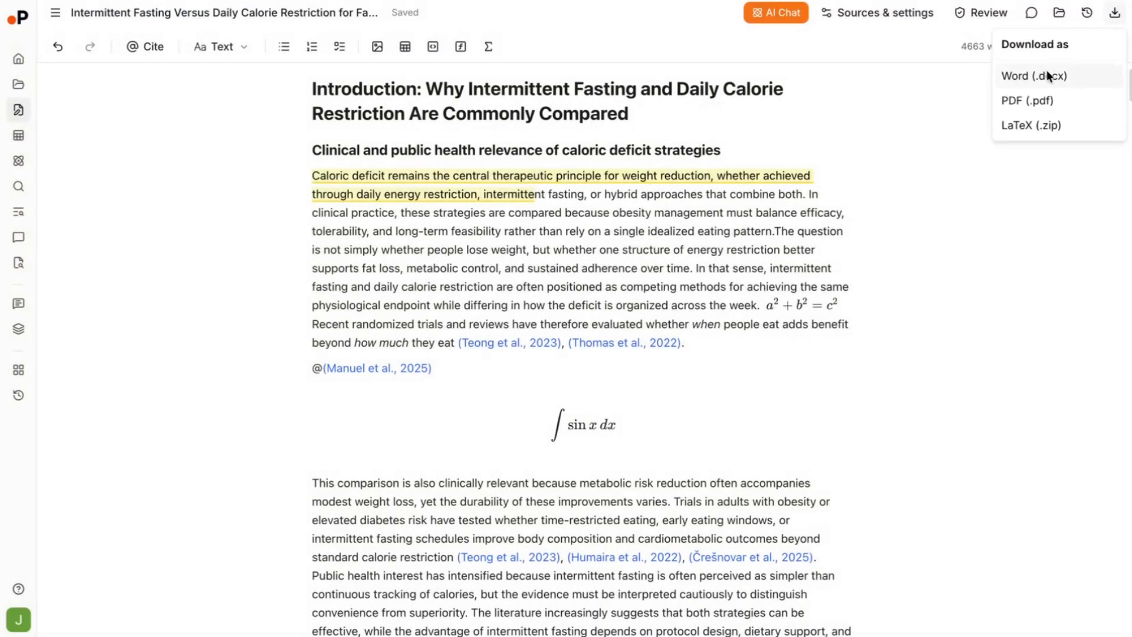